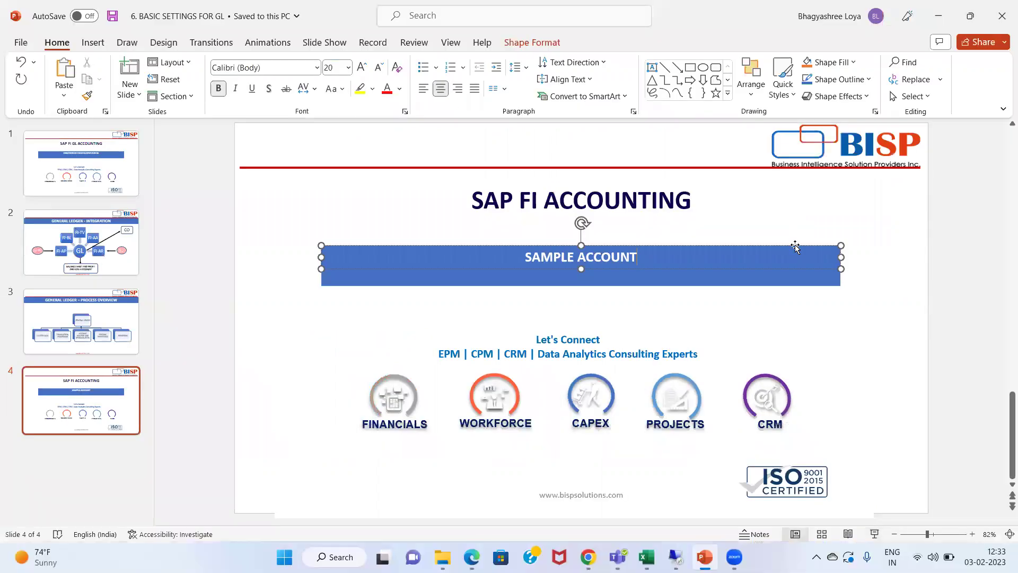
# In the remote SAP session, run transaction SPRO and open the SAP Reference IMG
pyautogui.moveTo(675, 554)
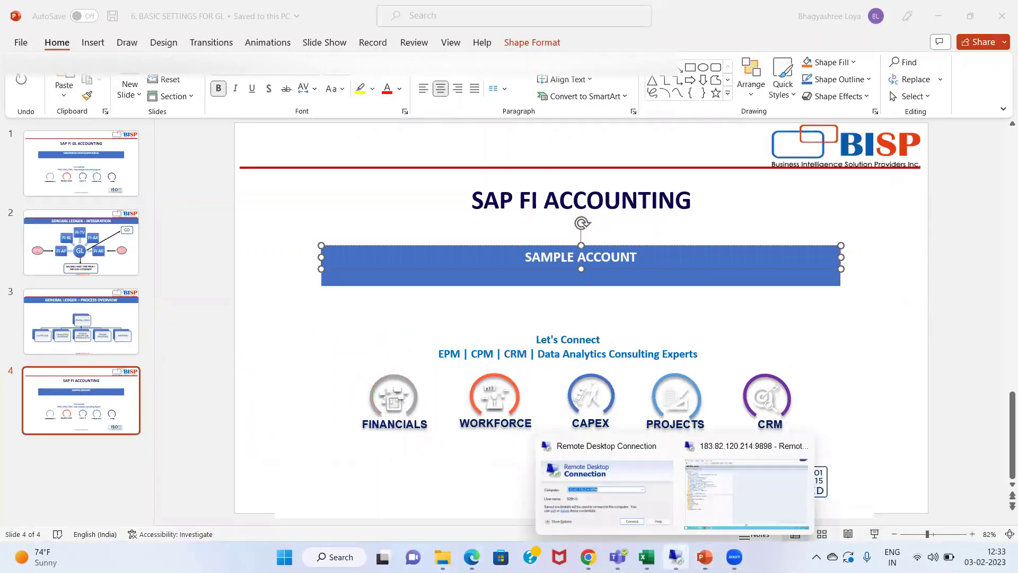
pyautogui.click(720, 515)
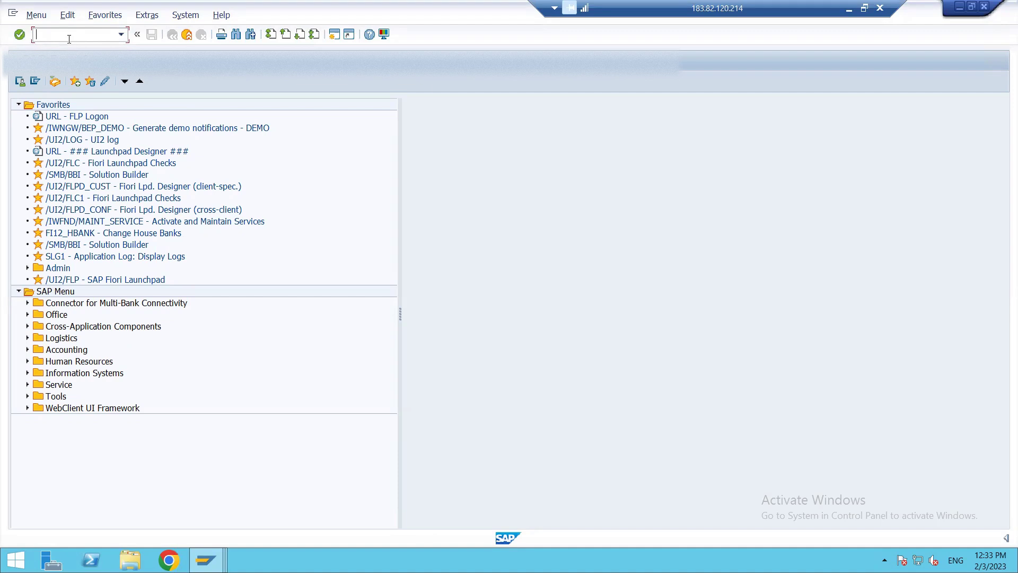
pyautogui.write('SPRO')
pyautogui.press('Return')
pyautogui.click(47, 83)
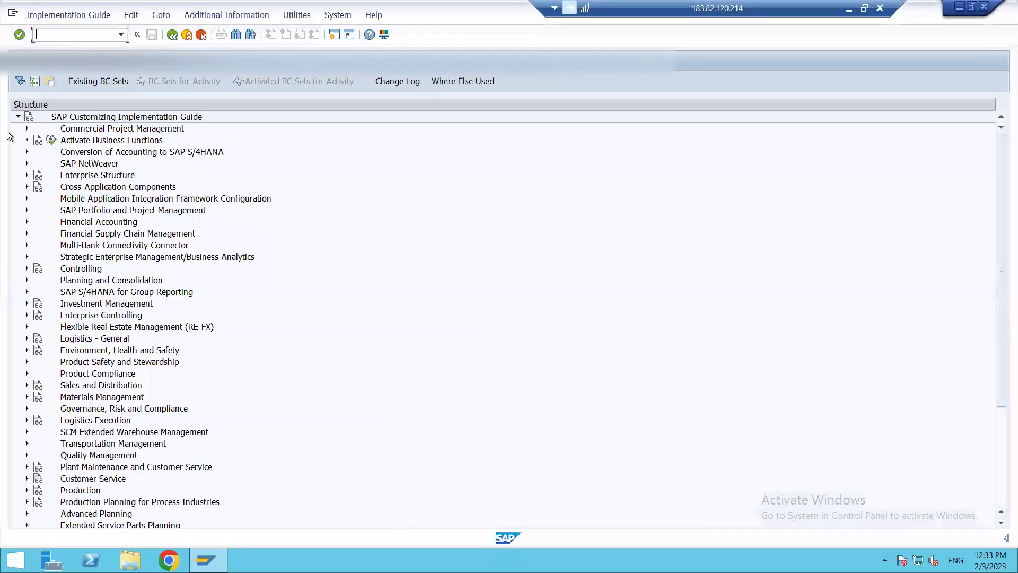
# Drill down from Financial Accounting through G/L Accounts > Preparations > Additional Activities to Sample Accounts
pyautogui.click(27, 221)
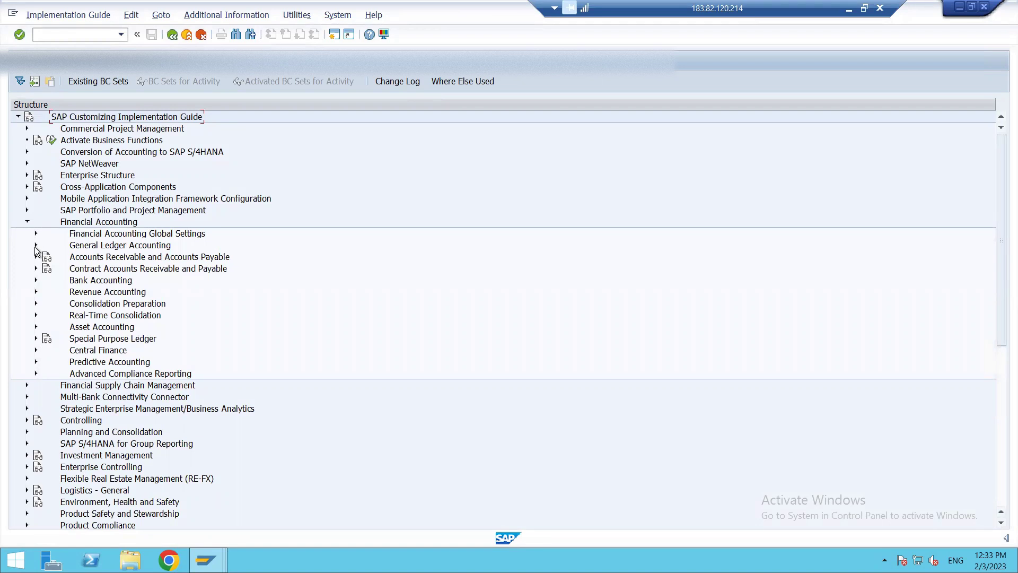
pyautogui.click(35, 245)
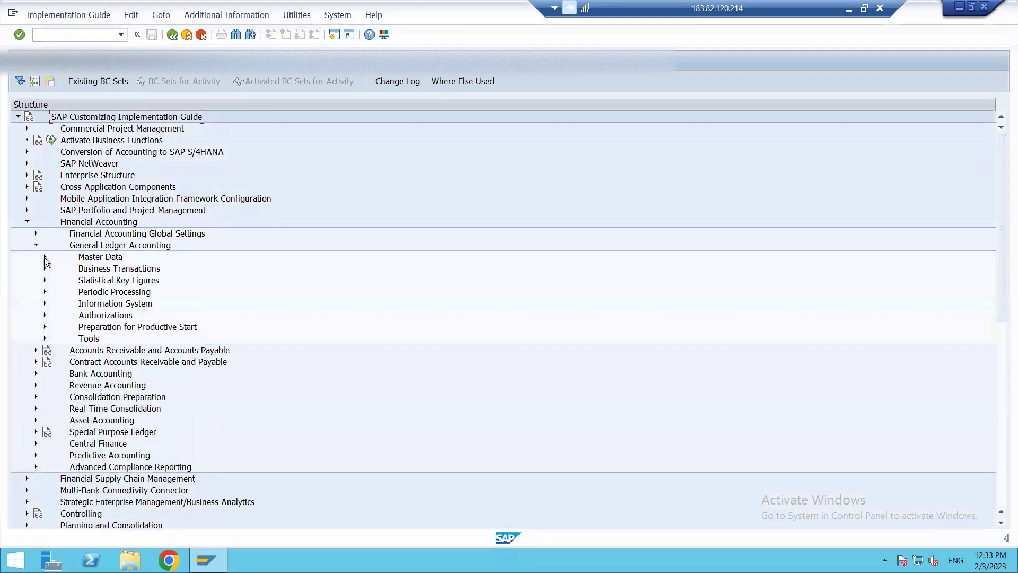
pyautogui.click(45, 258)
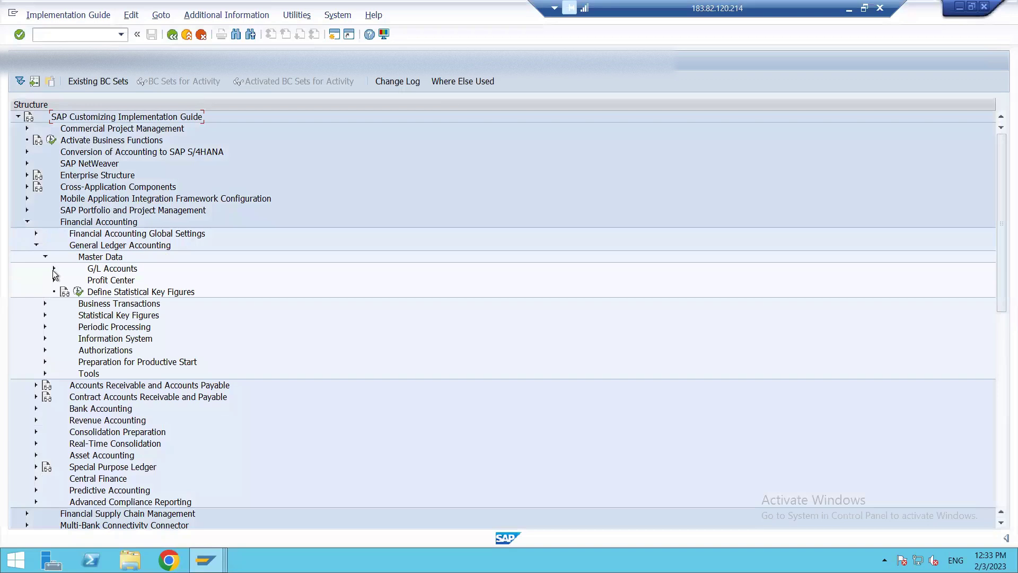
pyautogui.click(54, 269)
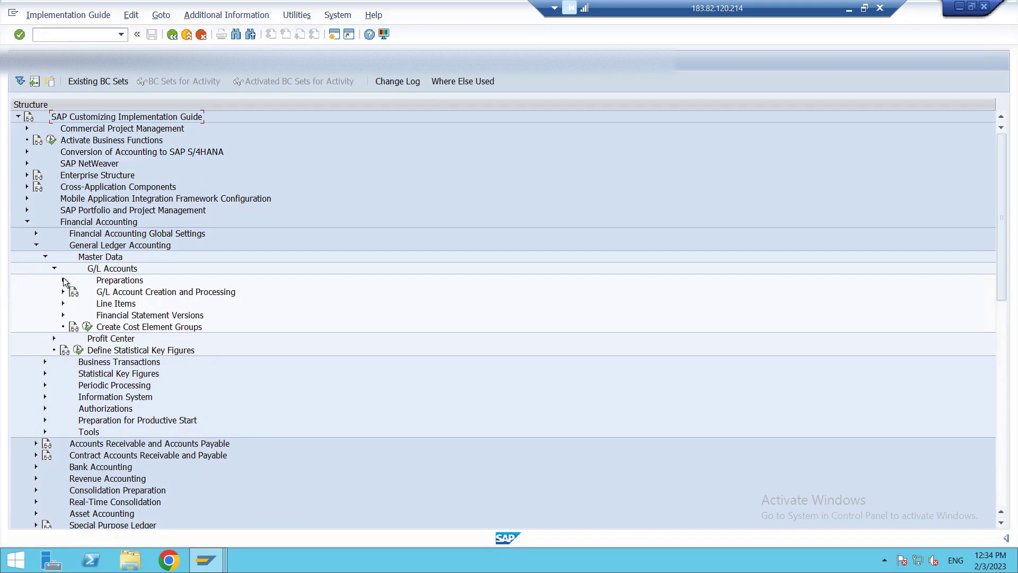
pyautogui.click(63, 279)
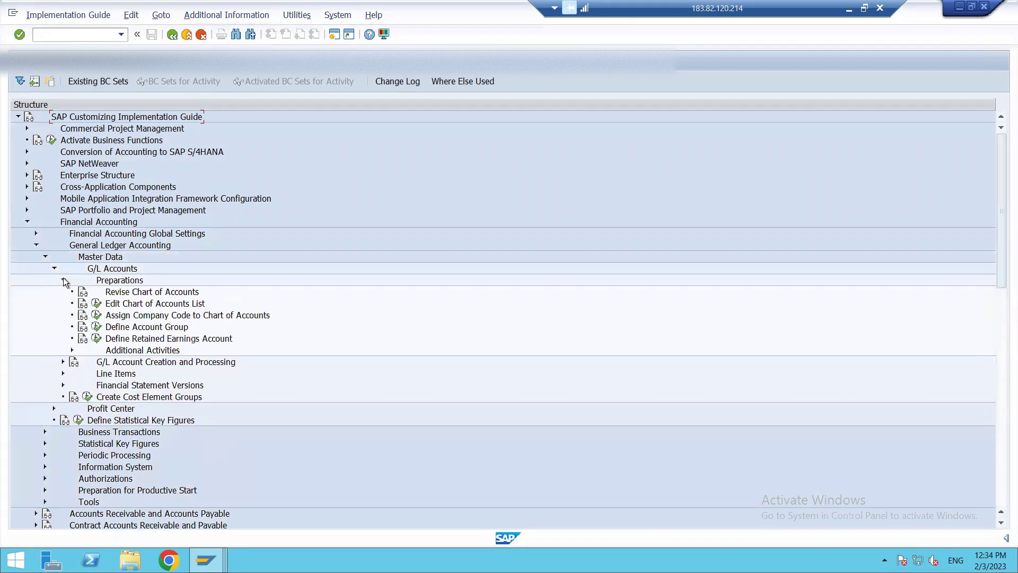
pyautogui.click(72, 351)
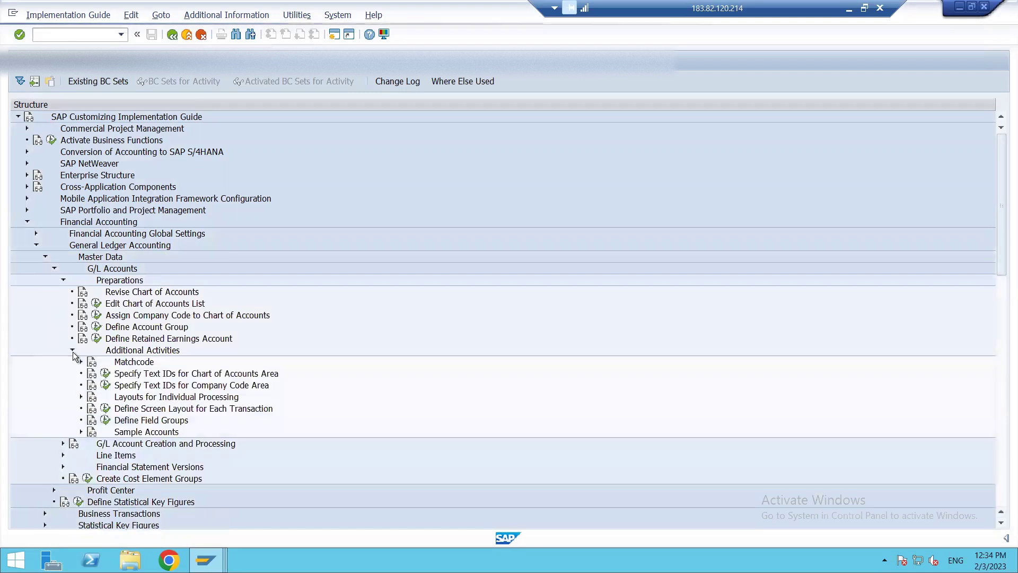
pyautogui.click(81, 431)
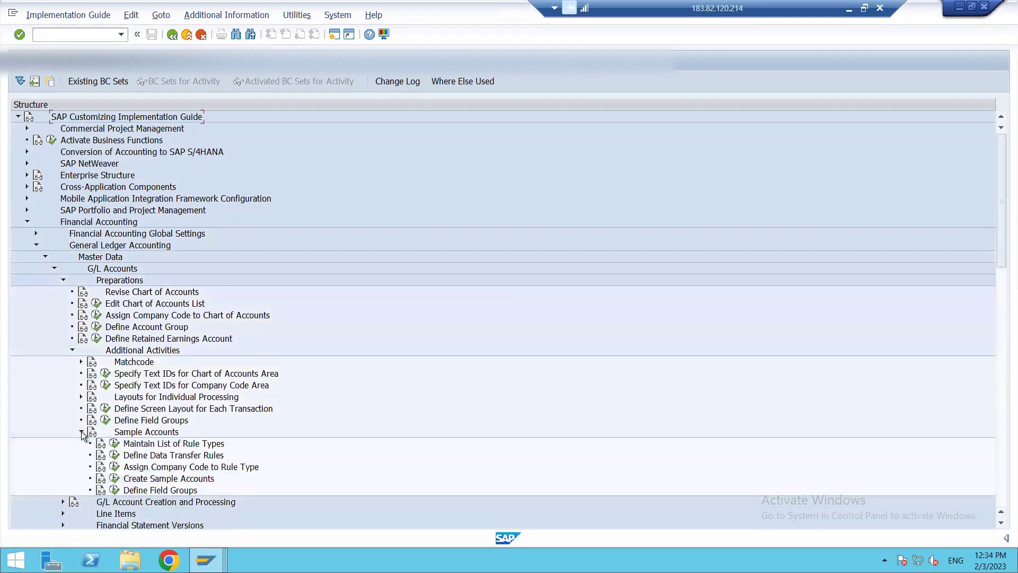
# Add rule type VEN1 with long text 'VENDOR 1812', save it under a customizing request, and go back
pyautogui.click(116, 445)
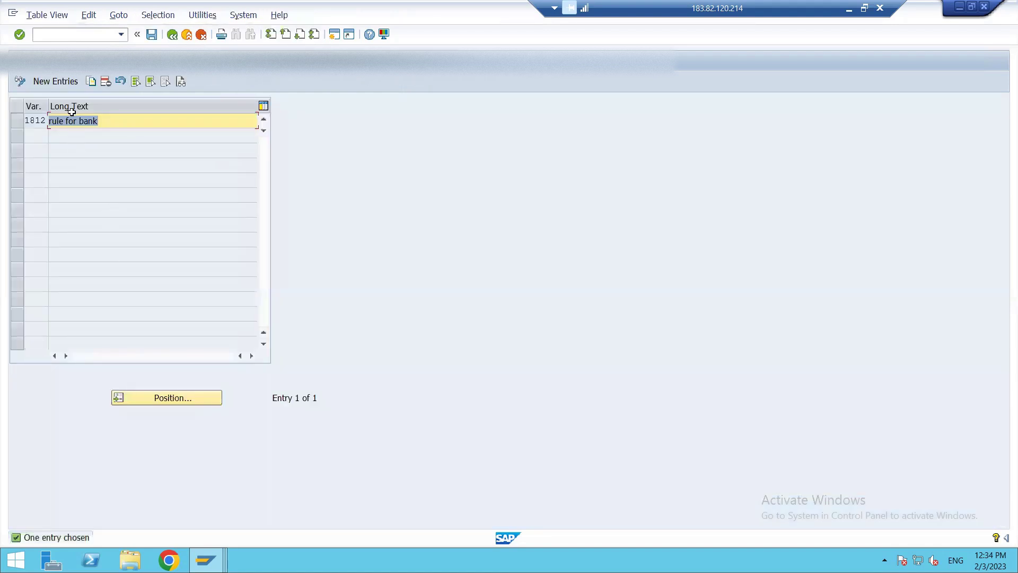
pyautogui.click(56, 81)
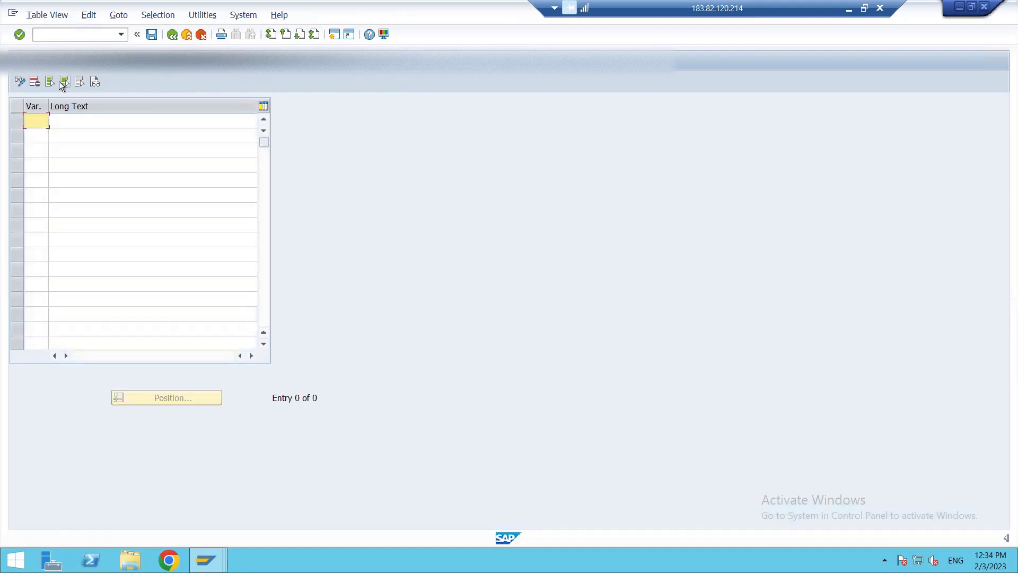
pyautogui.write('VEN1')
pyautogui.press('Tab')
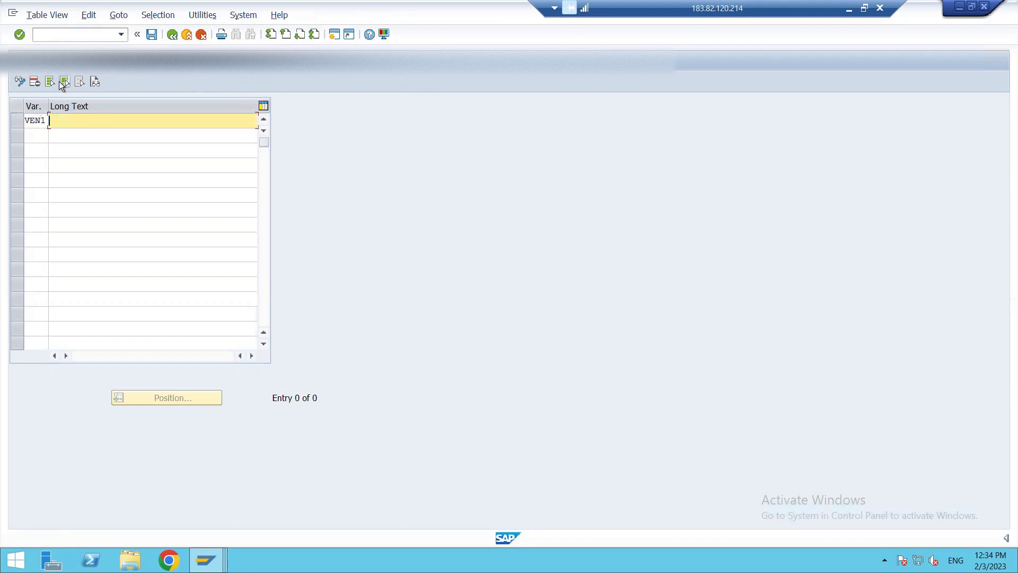
pyautogui.write('VENDOR 1812')
pyautogui.click(151, 35)
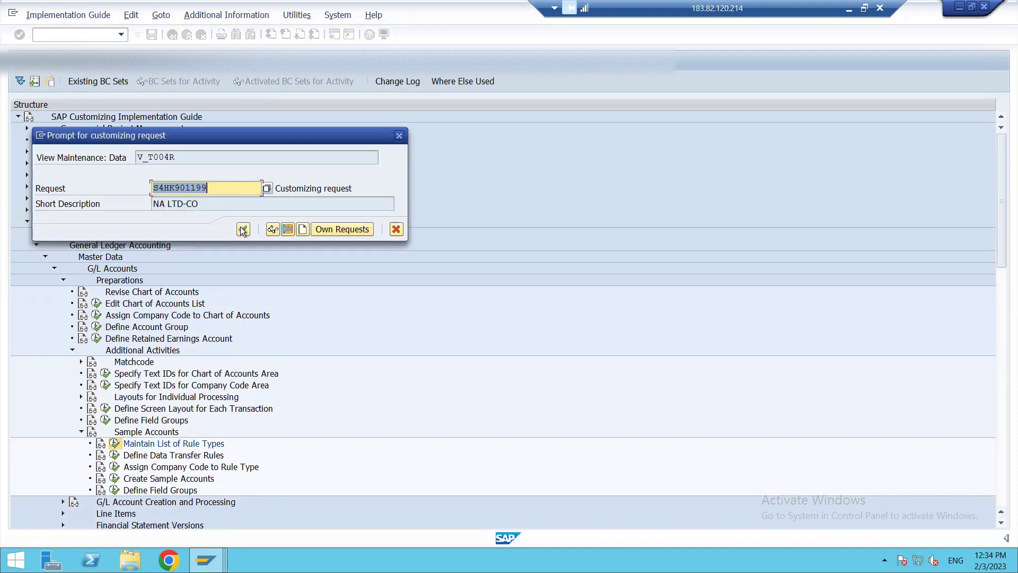
pyautogui.click(241, 229)
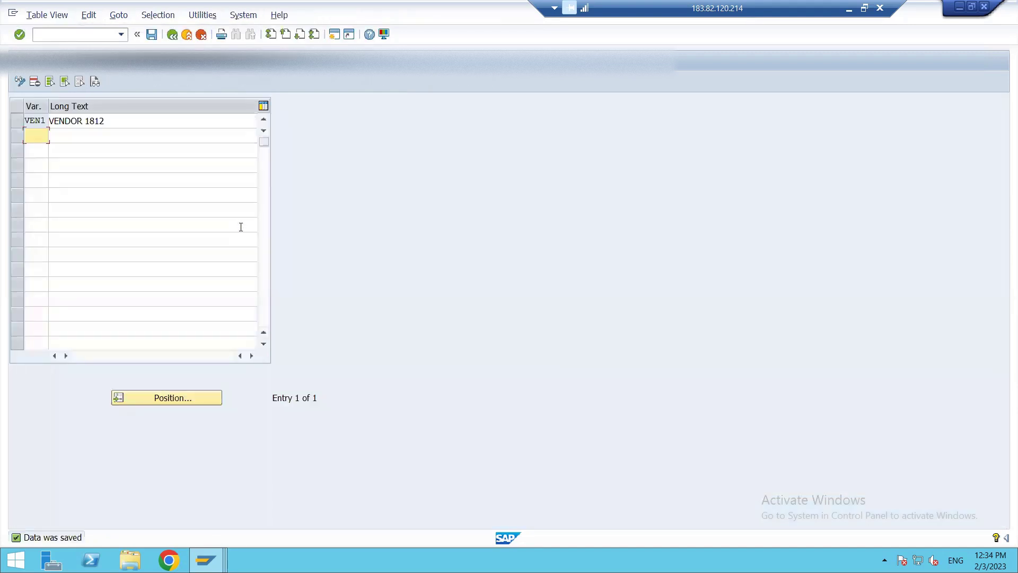
pyautogui.press('F3')
pyautogui.press('F3')
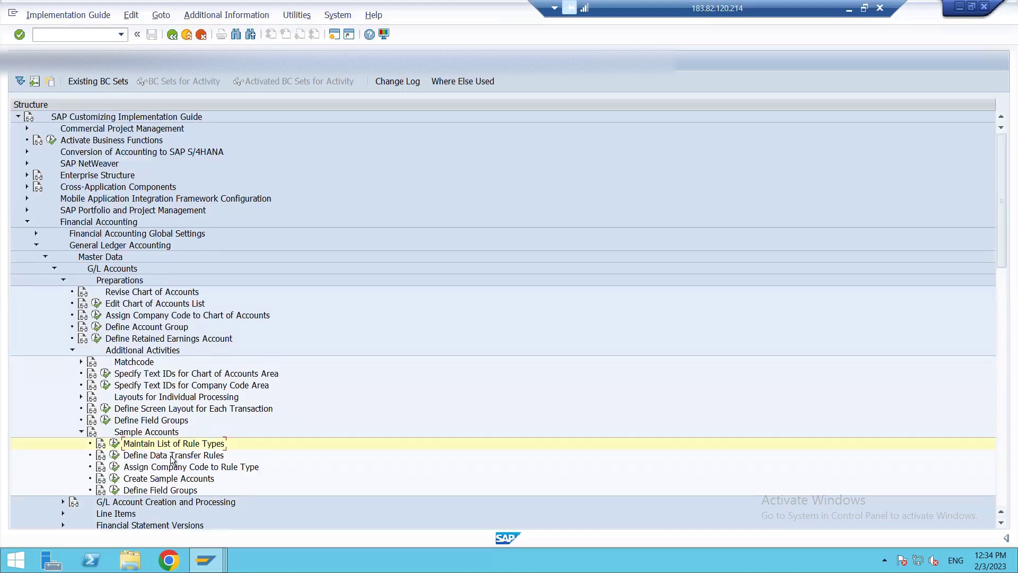
# Open Define Data Transfer Rules with VEN1 as the work area
pyautogui.click(114, 458)
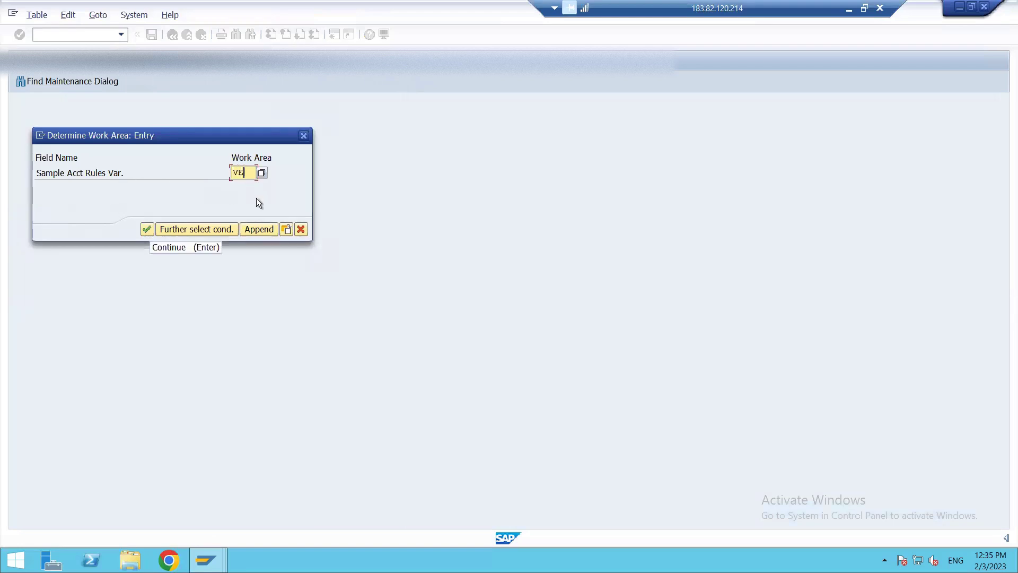
pyautogui.press('Return')
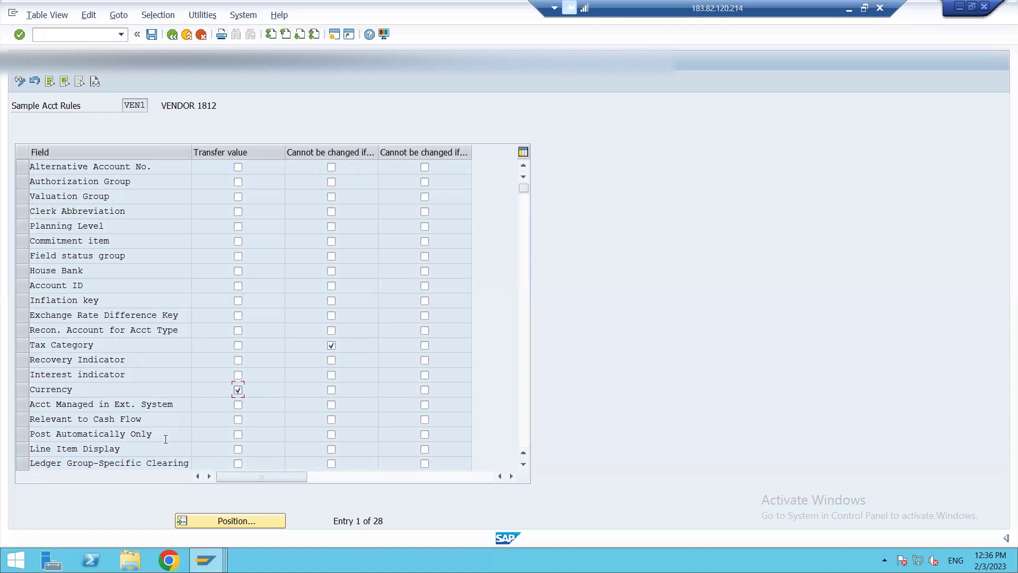
# Mark Recon. Acct Ready for Input and Sort key as 'Cannot be changed' for VEN1
pyautogui.click(523, 465)
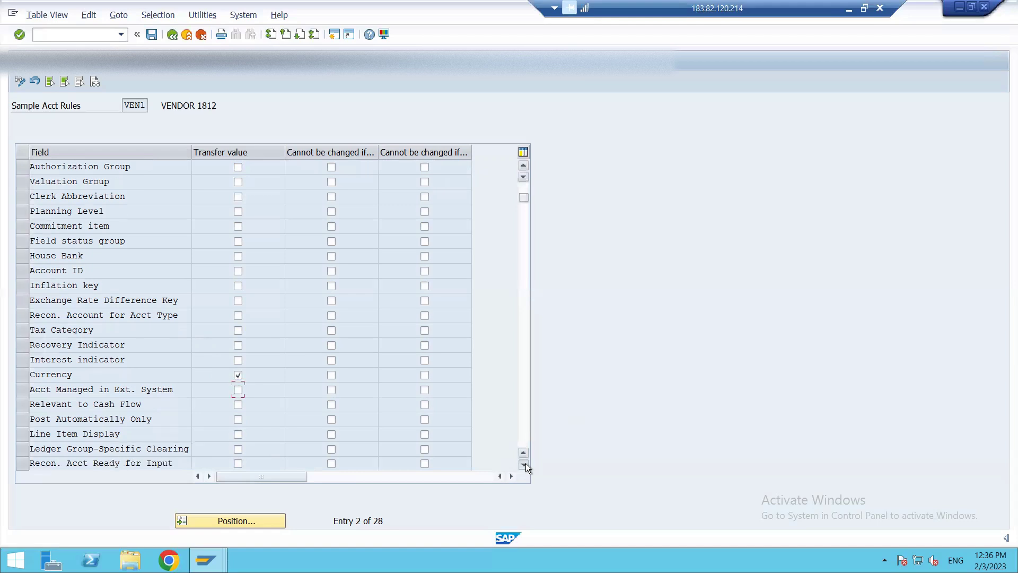
pyautogui.click(524, 464)
pyautogui.click(523, 465)
pyautogui.click(524, 464)
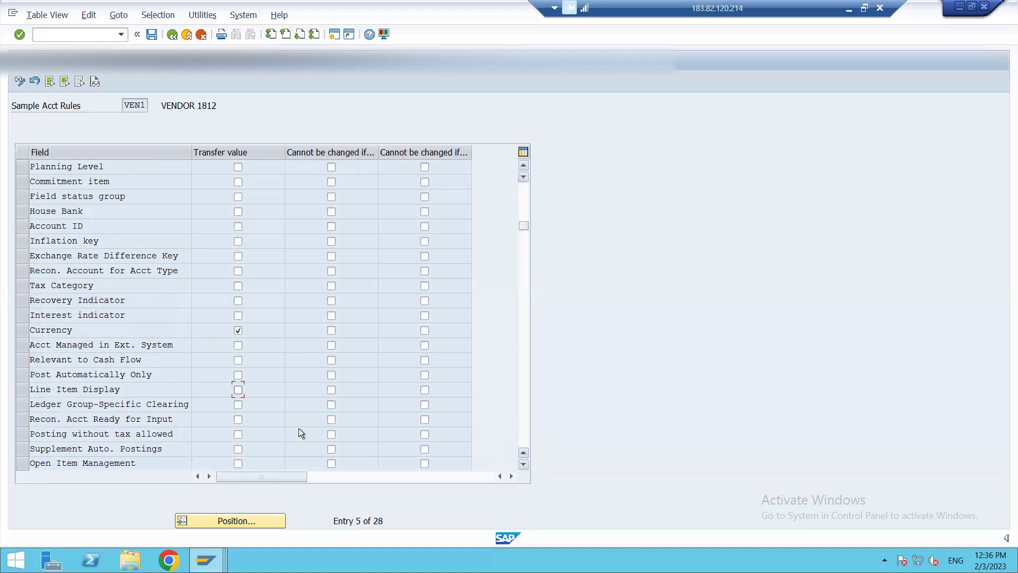
pyautogui.click(331, 420)
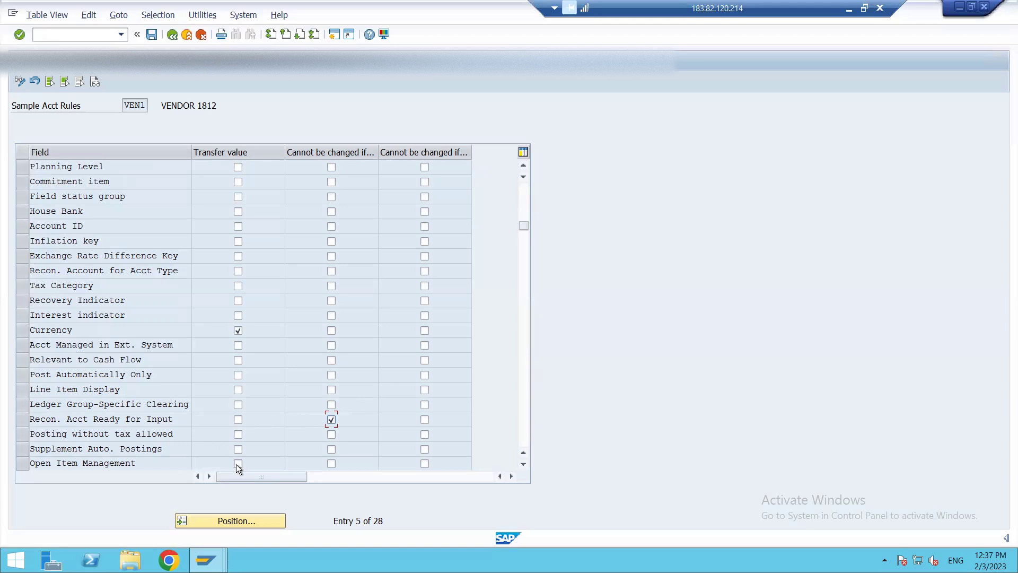
pyautogui.click(525, 465)
pyautogui.click(525, 465)
pyautogui.click(525, 465)
pyautogui.click(525, 465)
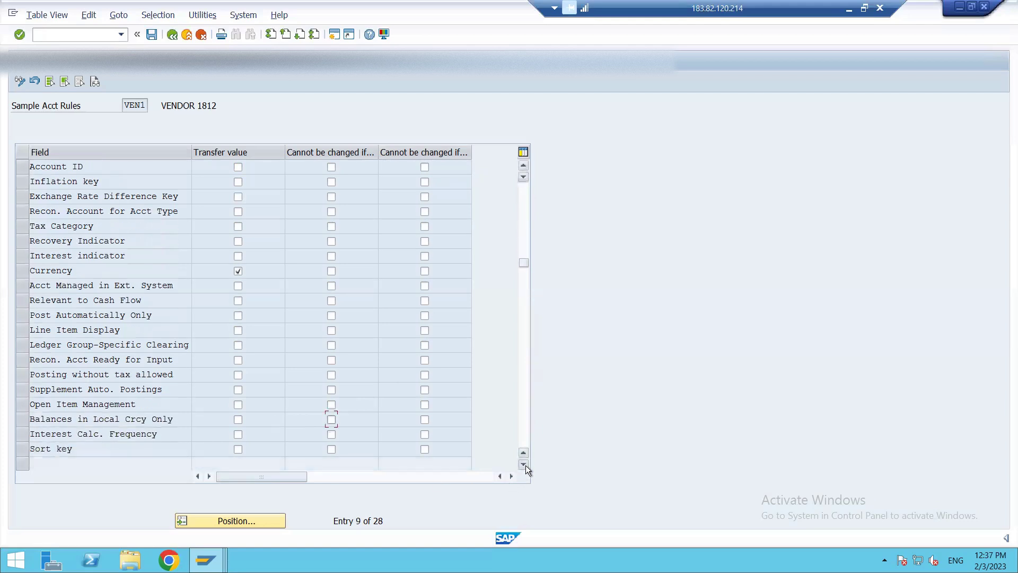
pyautogui.click(331, 450)
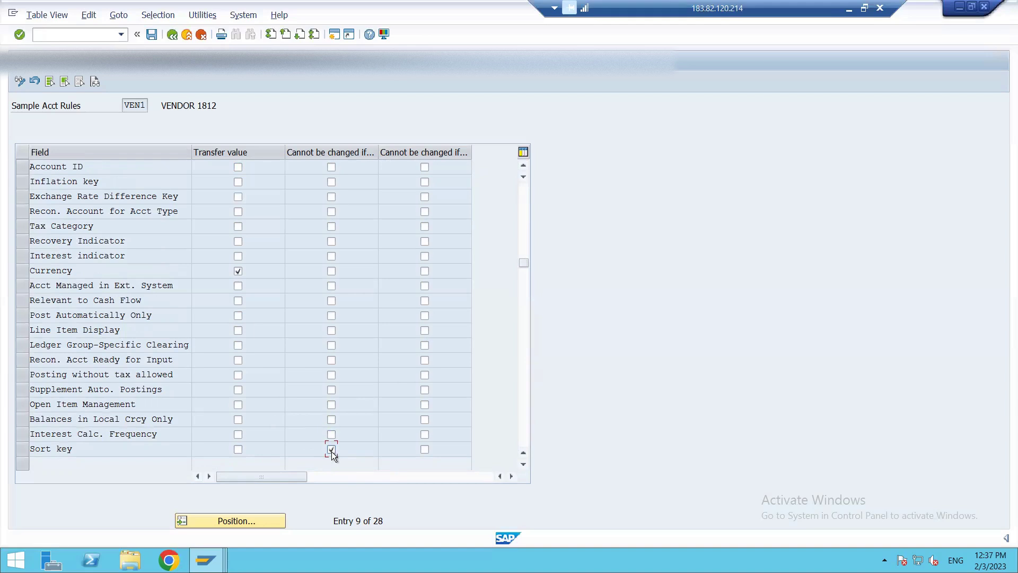
# Mark Field status group 'Cannot be changed', then save the VEN1 rules under a customizing request
pyautogui.click(527, 217)
pyautogui.click(528, 218)
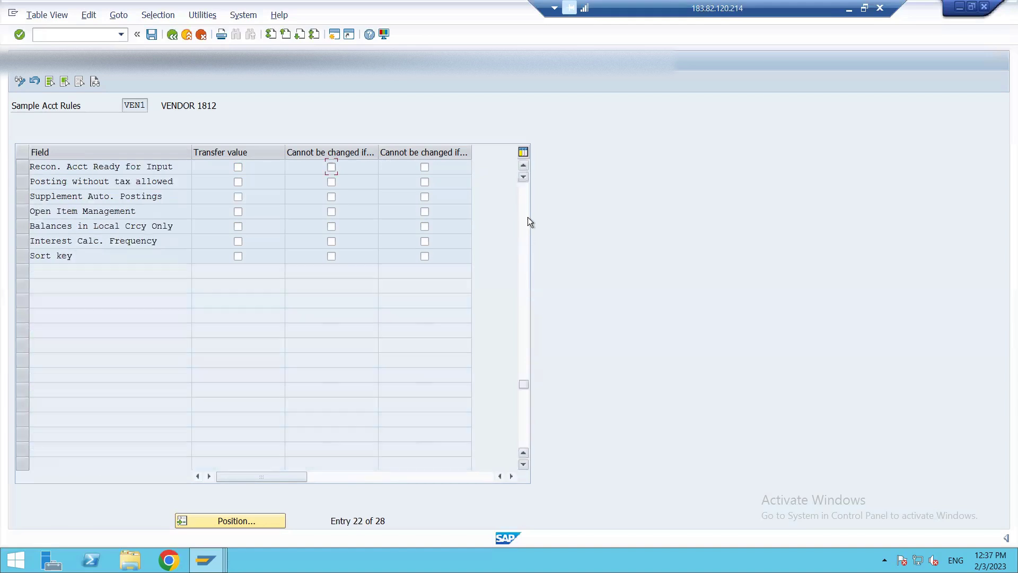
pyautogui.click(524, 186)
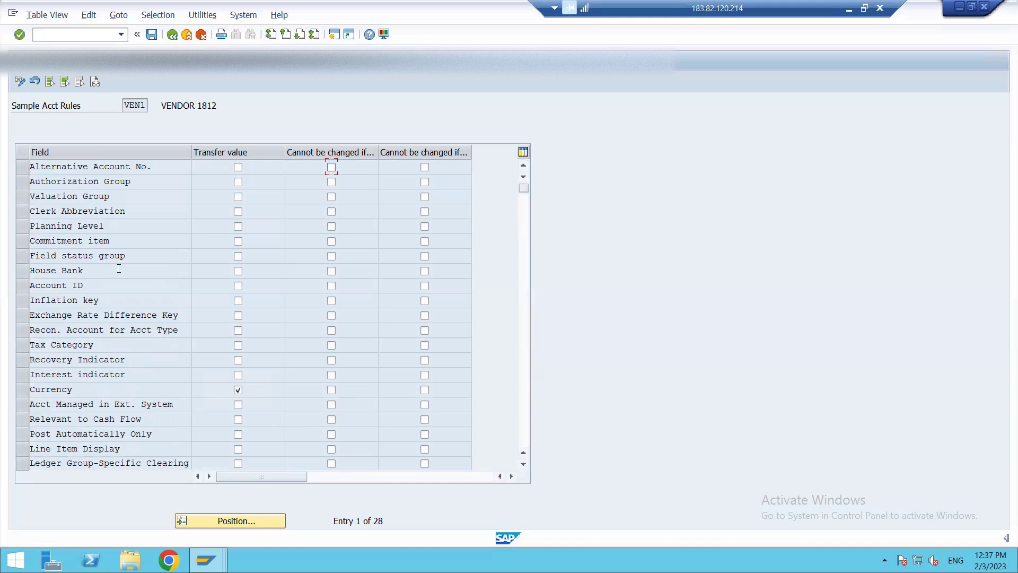
pyautogui.click(330, 256)
pyautogui.click(153, 37)
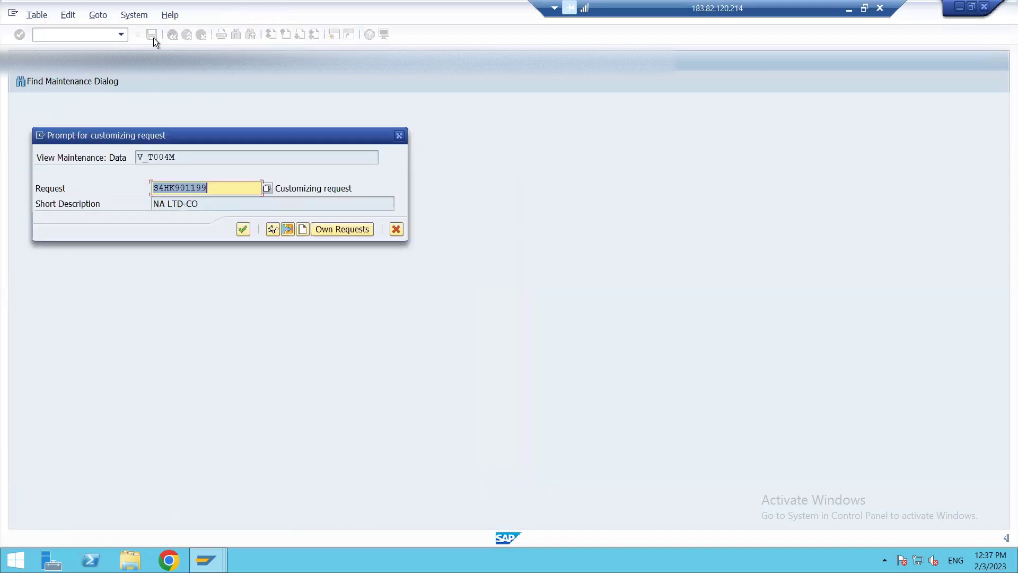
pyautogui.click(245, 228)
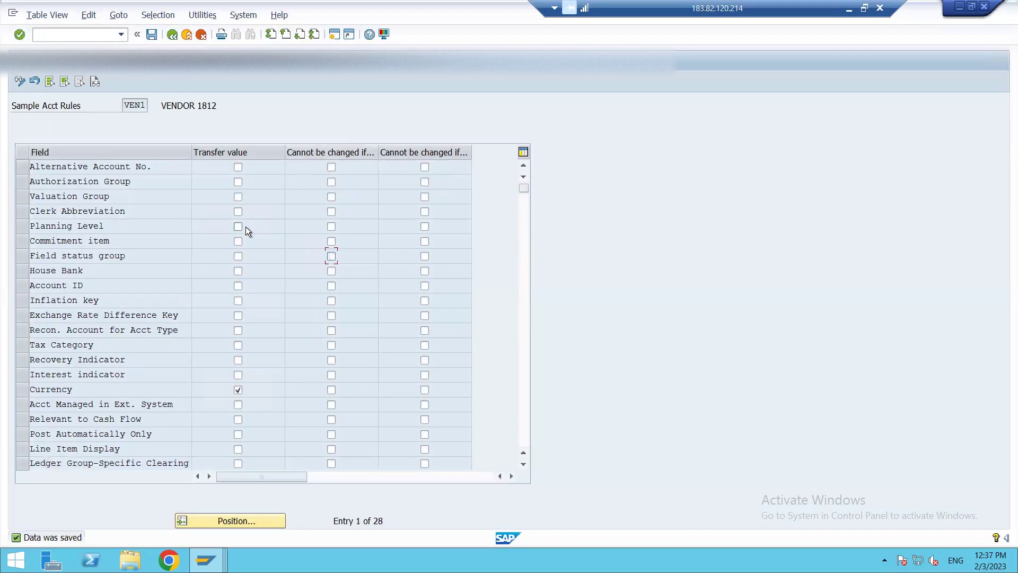
pyautogui.press('F3')
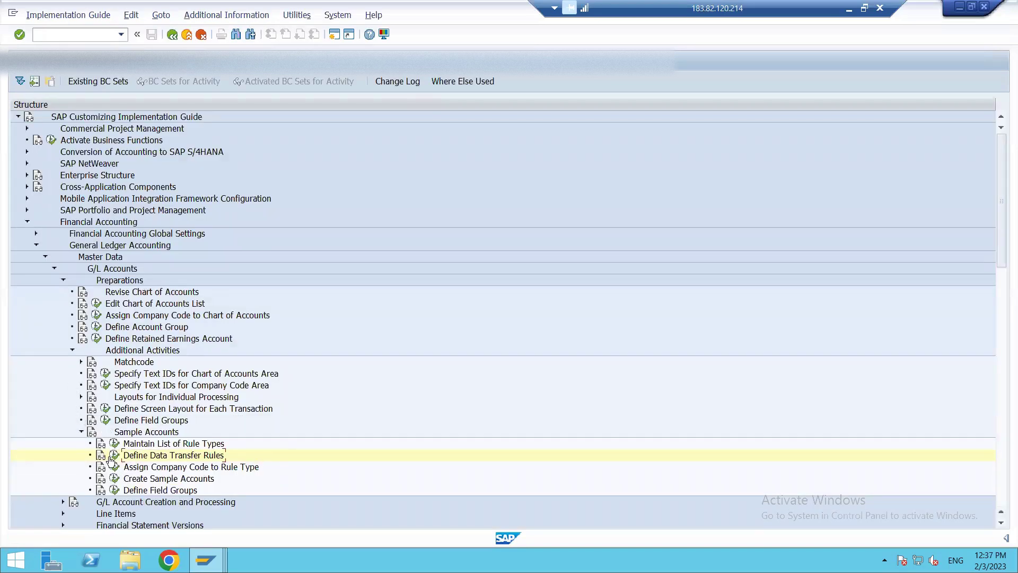
# Replace company code 1812's rules variant with VEN1 and save it under a customizing request
pyautogui.click(113, 466)
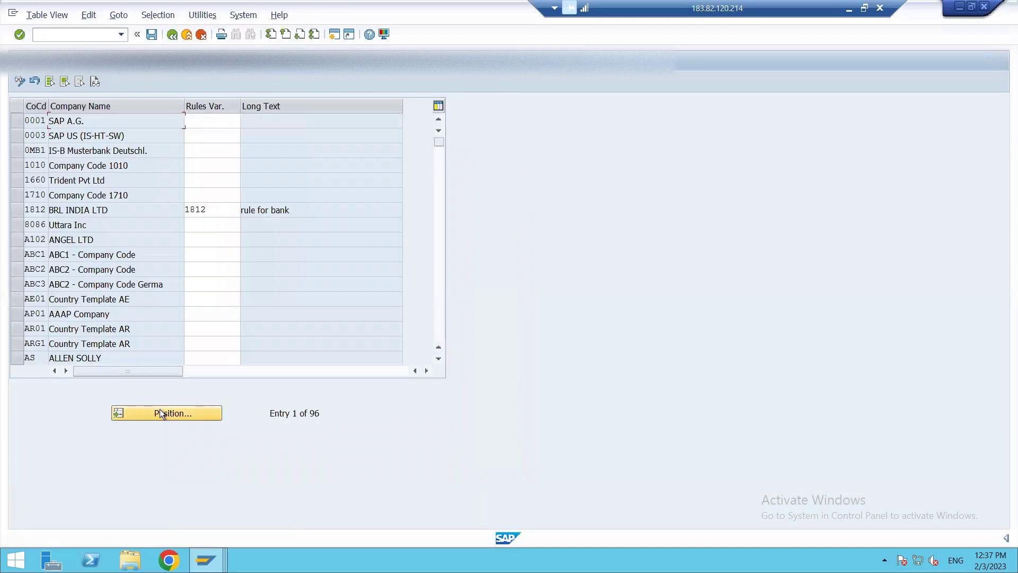
pyautogui.click(160, 409)
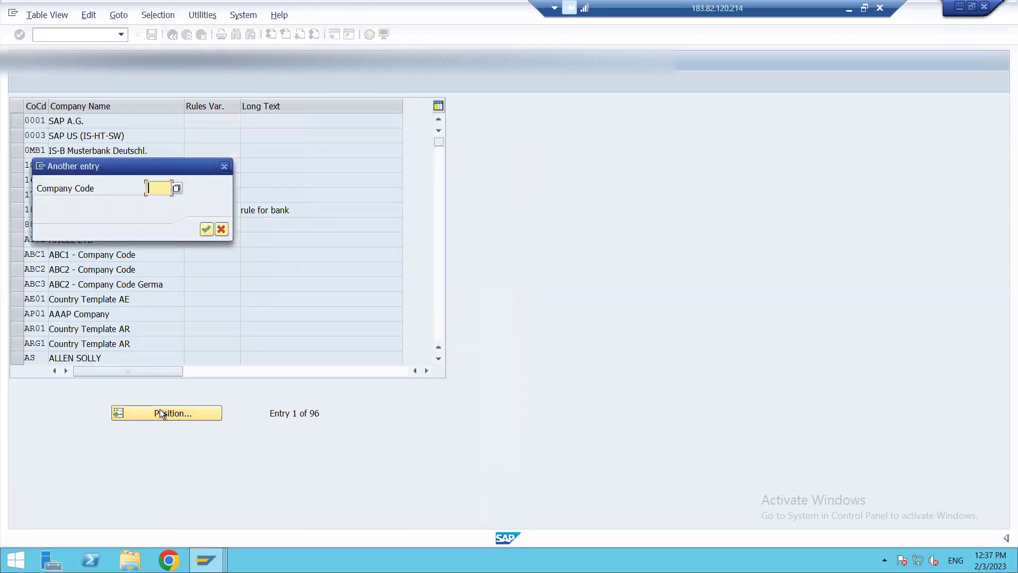
pyautogui.press('Escape')
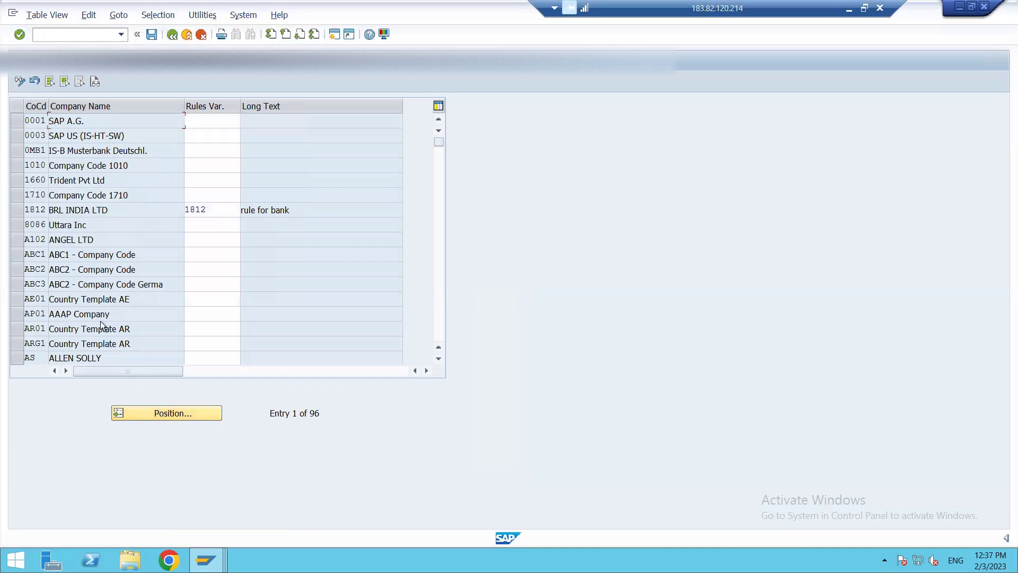
pyautogui.click(214, 211)
pyautogui.press('BackSpace')
pyautogui.press('BackSpace')
pyautogui.press('BackSpace')
pyautogui.press('BackSpace')
pyautogui.write('VE')
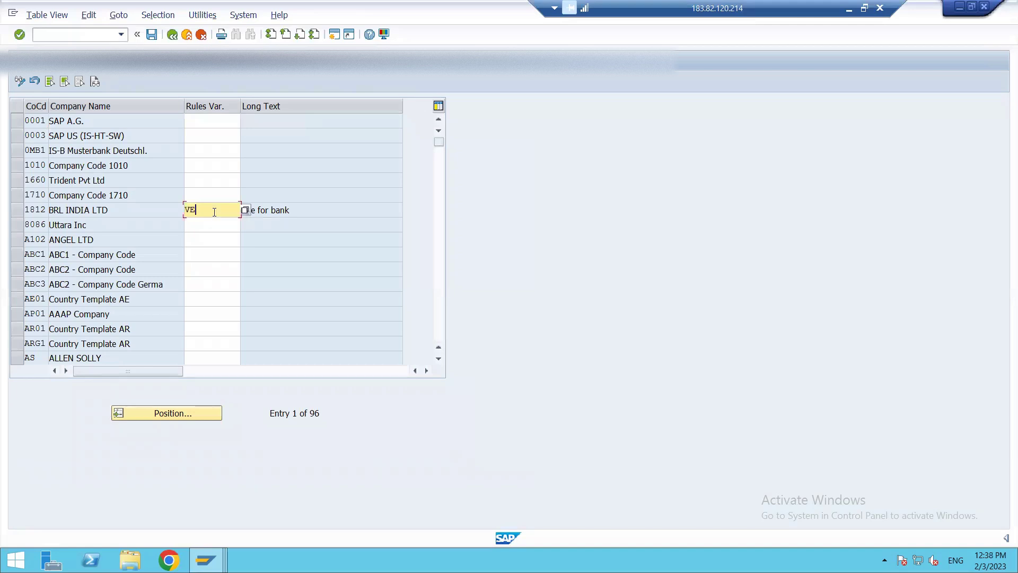
pyautogui.write('N1')
pyautogui.press('Return')
pyautogui.click(152, 34)
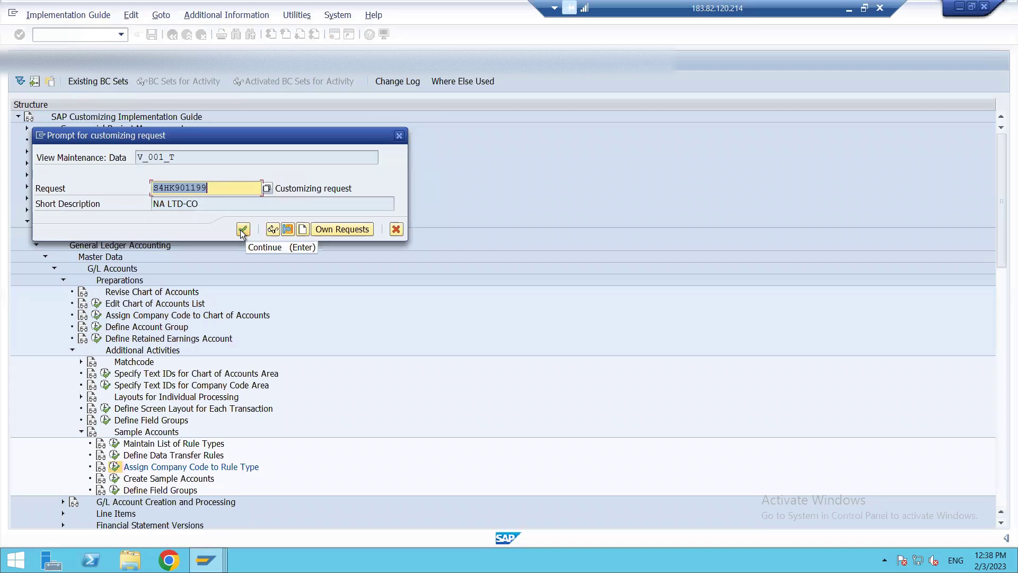
pyautogui.click(242, 232)
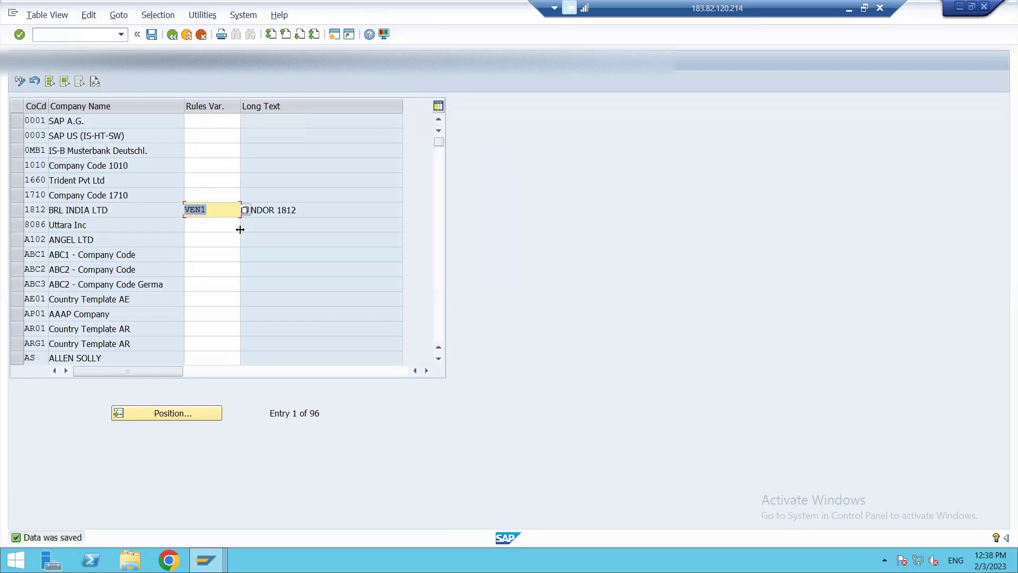
pyautogui.click(171, 35)
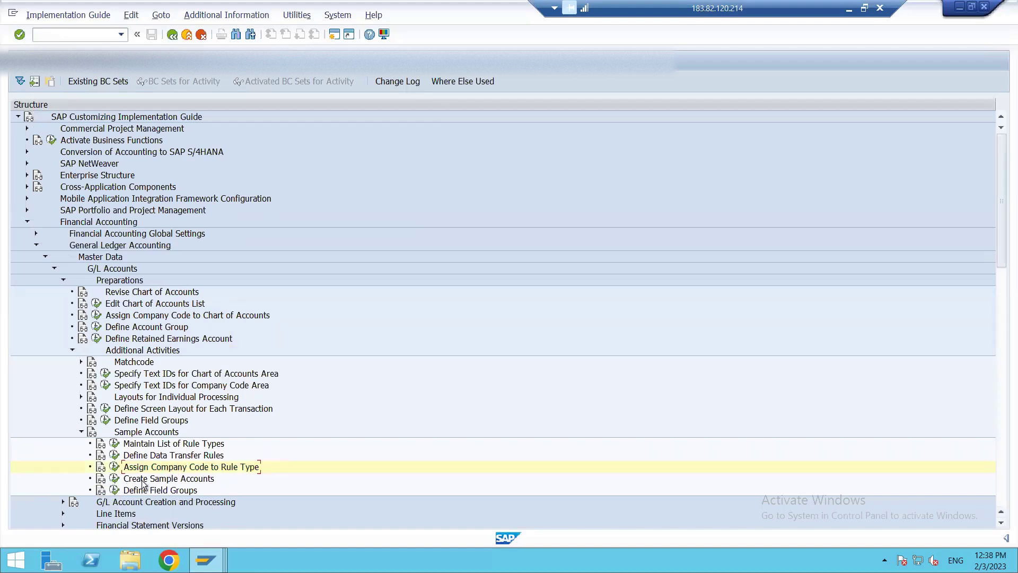
# Start Create Sample Accounts with sample account VENDOR and chart of accounts 1812
pyautogui.click(115, 478)
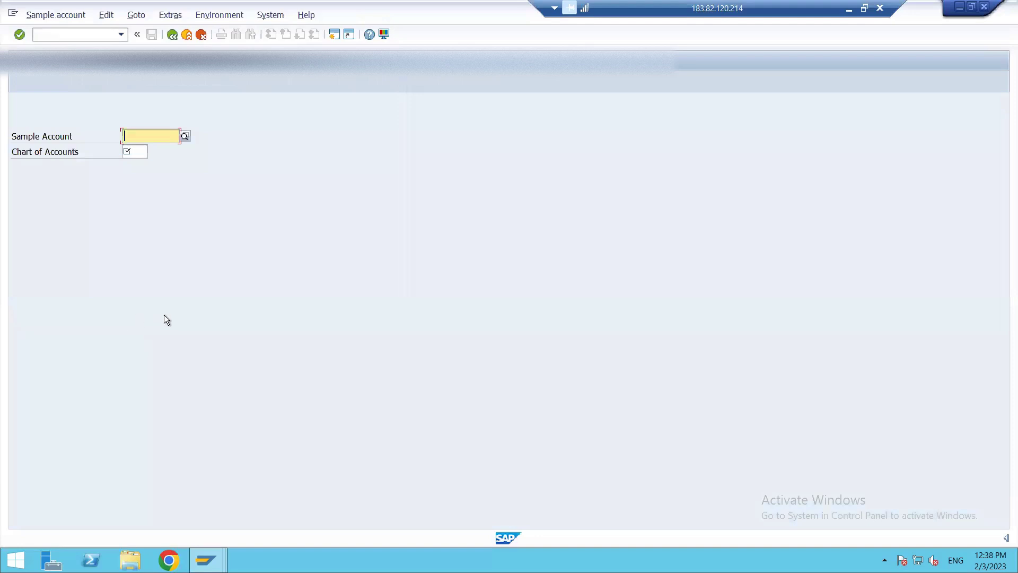
pyautogui.write('VENDOR')
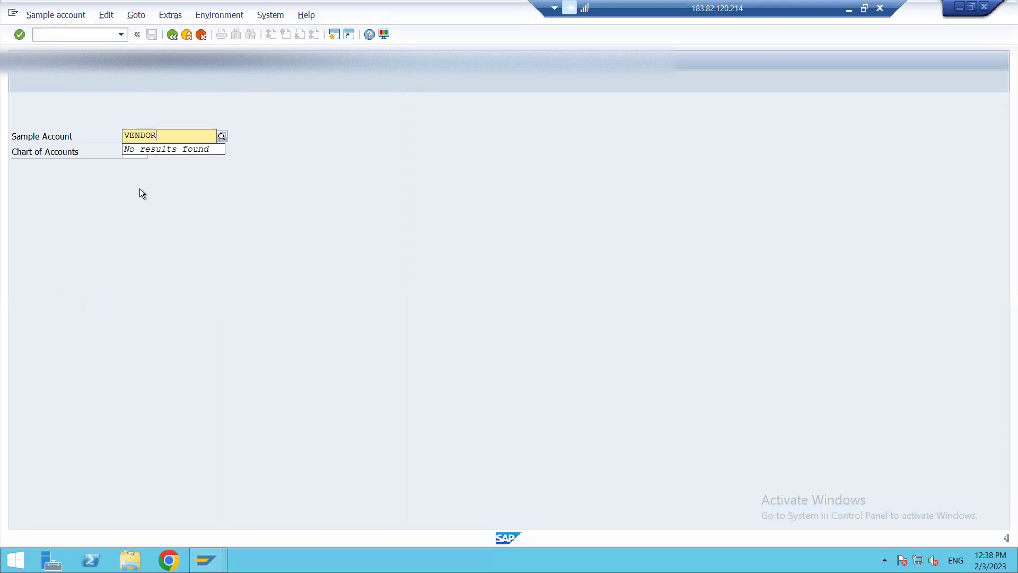
pyautogui.click(101, 150)
pyautogui.click(132, 152)
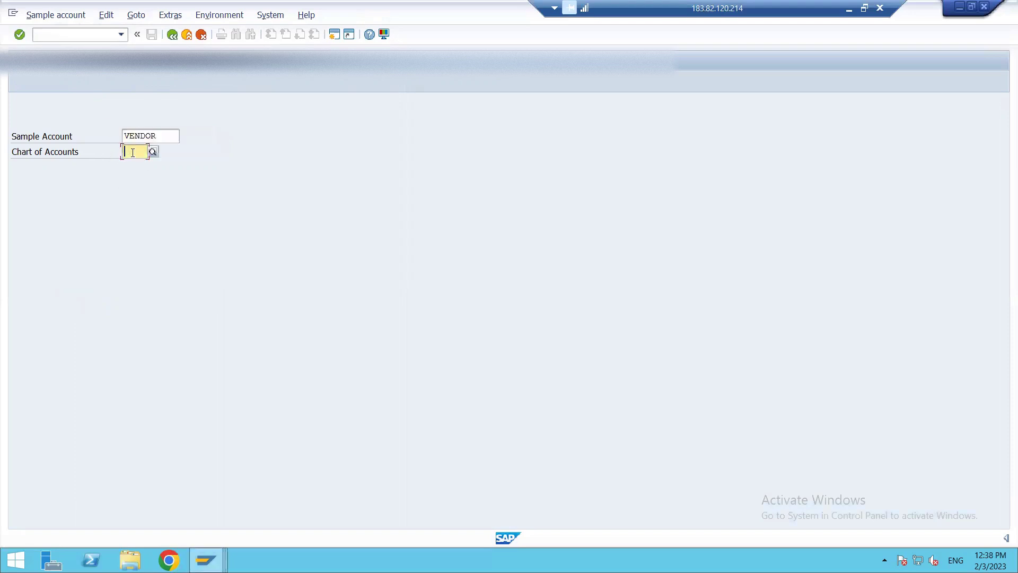
pyautogui.write('1812')
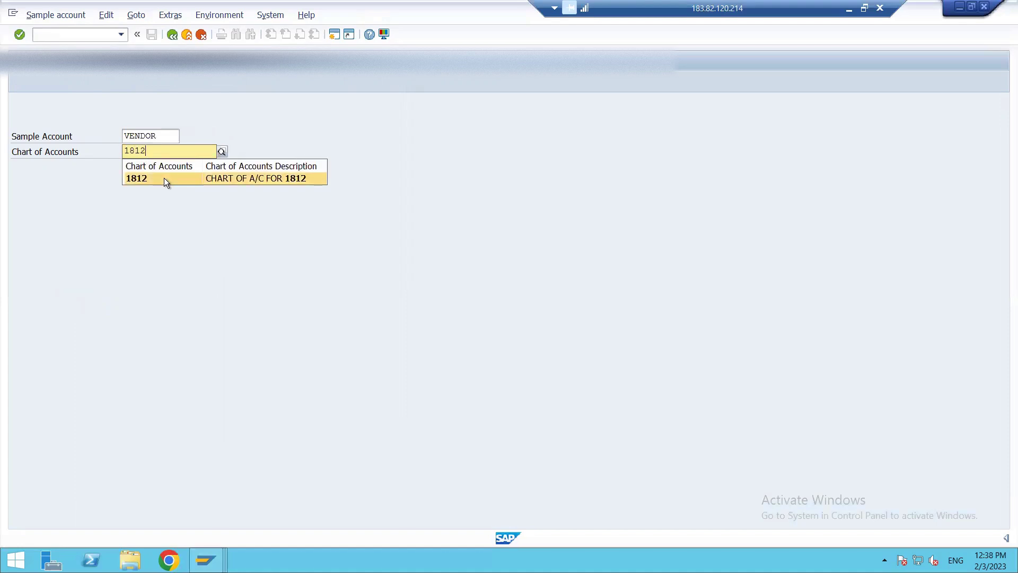
pyautogui.click(165, 179)
# Describe the account as 'SAMPLE A/C FOR VENDOR', with tax category '-' and reconciliation type K (Vendors)
pyautogui.press('Return')
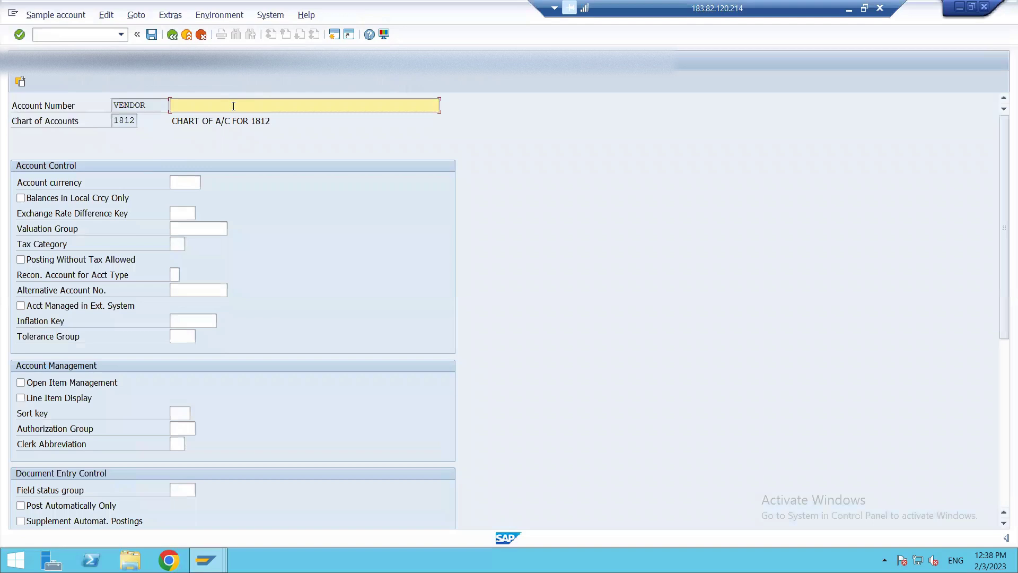
pyautogui.write('SAMPLE A/C FOR VENDOR')
pyautogui.click(175, 183)
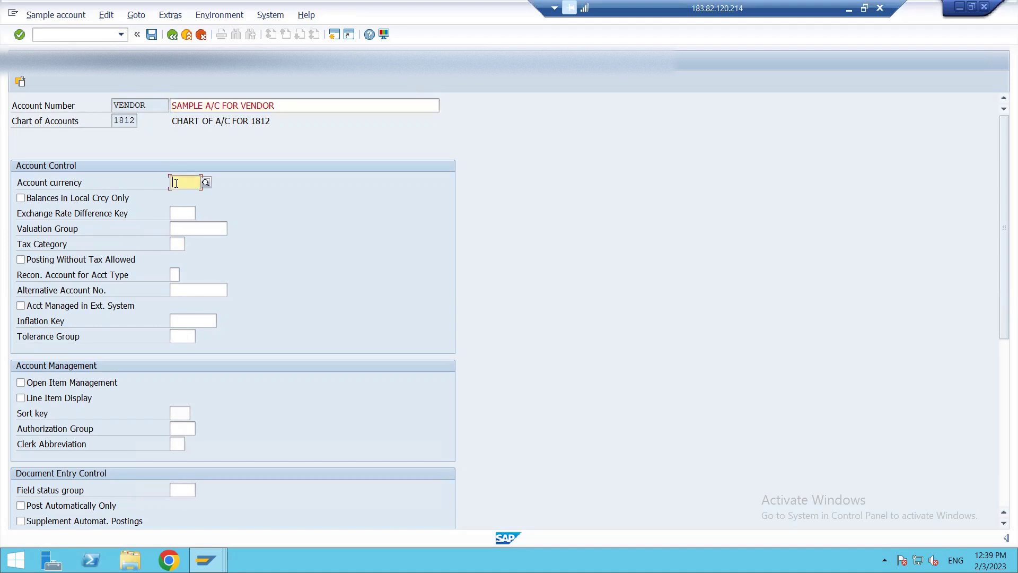
pyautogui.click(183, 244)
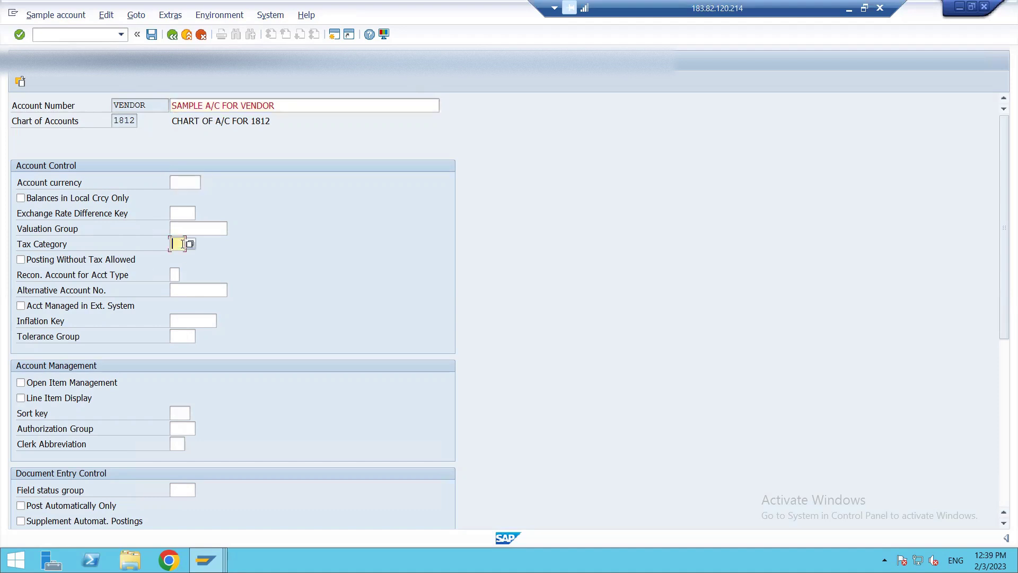
pyautogui.click(189, 244)
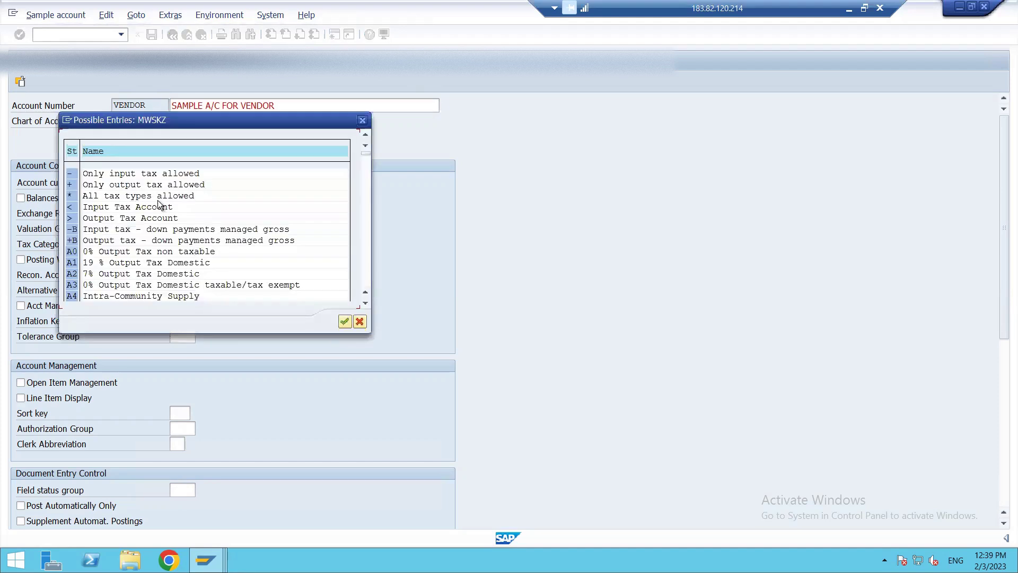
pyautogui.doubleClick(141, 173)
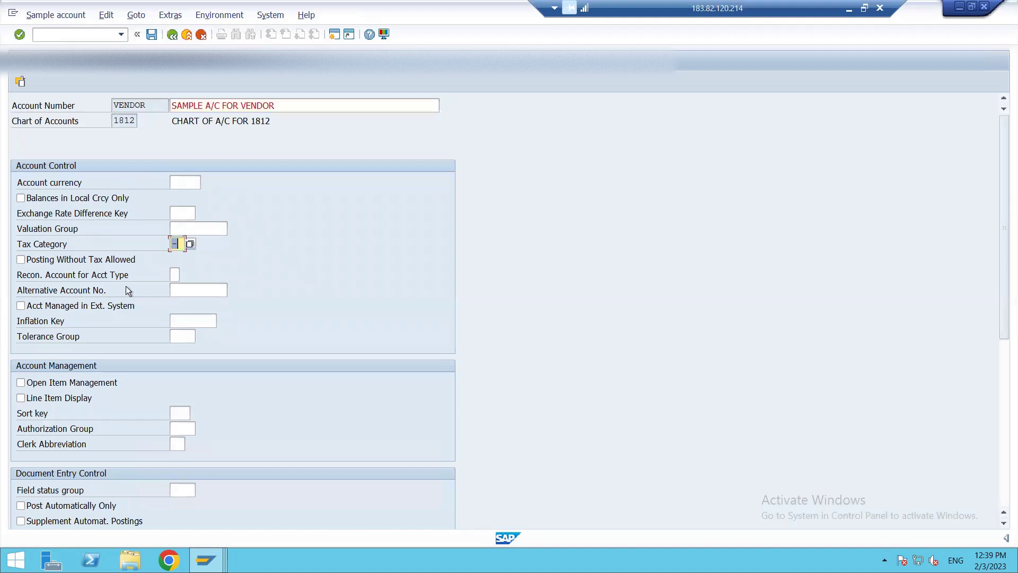
pyautogui.click(174, 274)
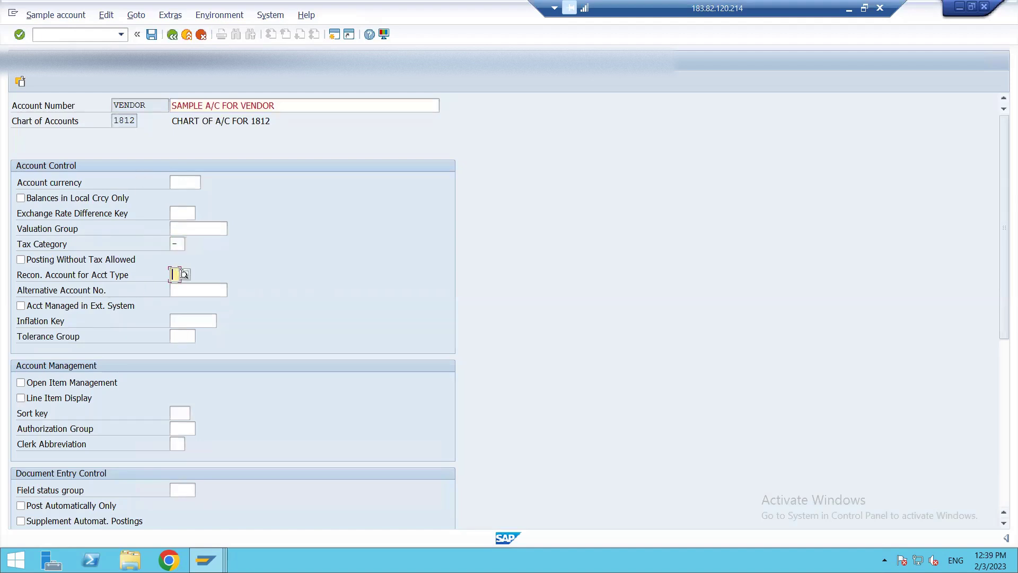
pyautogui.click(184, 275)
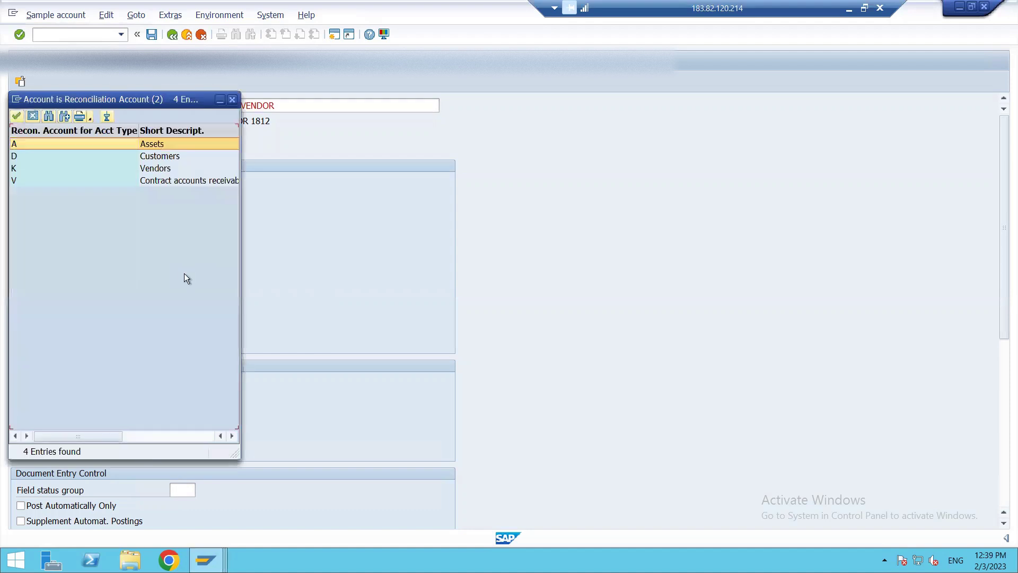
pyautogui.doubleClick(165, 169)
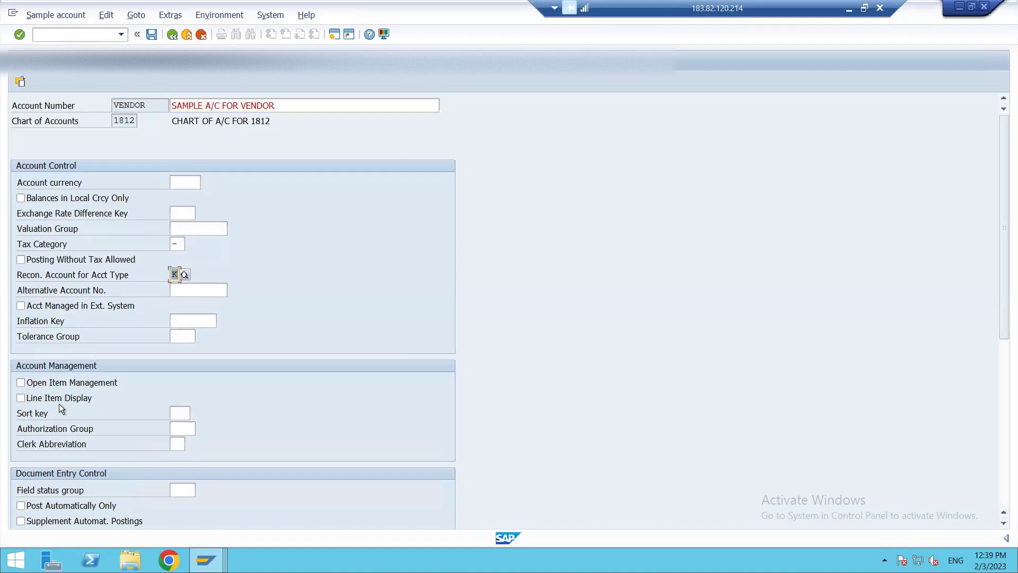
# Set the VENDOR sample account's field status group to G001
pyautogui.click(179, 491)
pyautogui.click(201, 490)
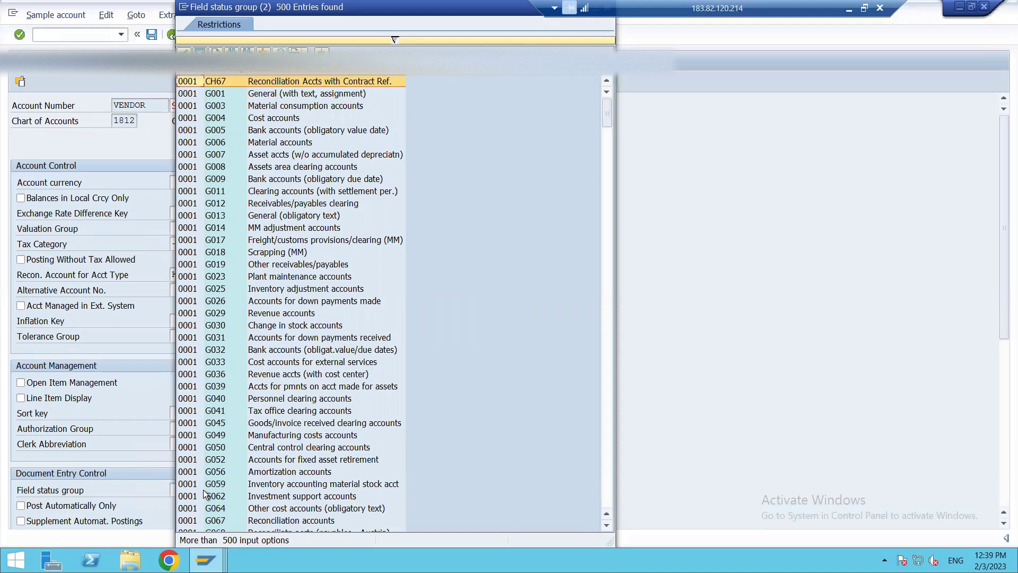
pyautogui.press('Down')
pyautogui.press('Down')
pyautogui.press('Down')
pyautogui.press('Down')
pyautogui.press('Down')
pyautogui.press('Down')
pyautogui.press('Down')
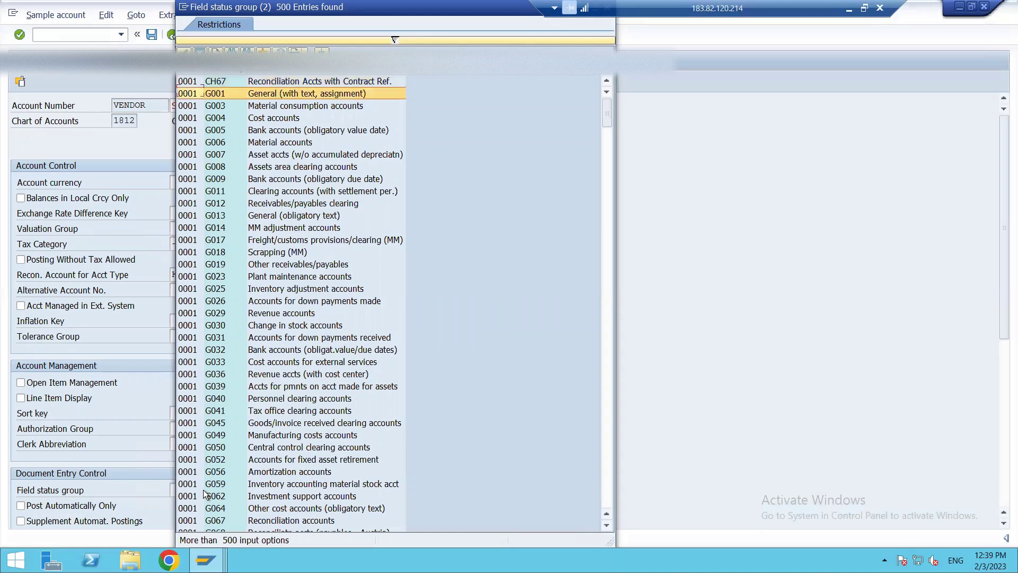
pyautogui.press('Down')
pyautogui.press('Down')
pyautogui.press('Down')
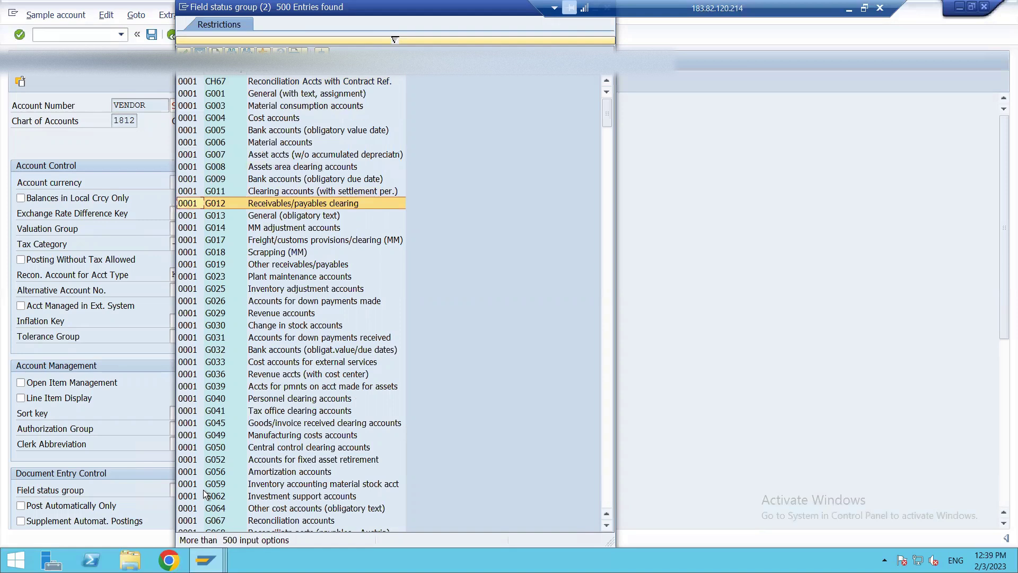
pyautogui.press('Down')
pyautogui.press('Down')
pyautogui.press('Down')
pyautogui.press('Down')
pyautogui.press('Down')
pyautogui.press('Down')
pyautogui.press('Down')
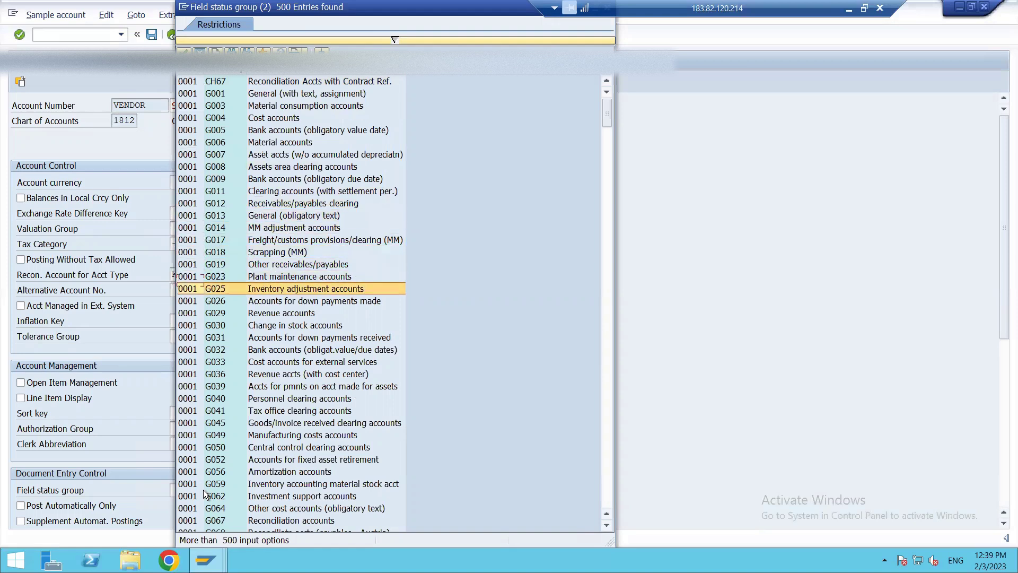
pyautogui.press('Down')
pyautogui.press('Down')
pyautogui.press('Down')
pyautogui.press('Down')
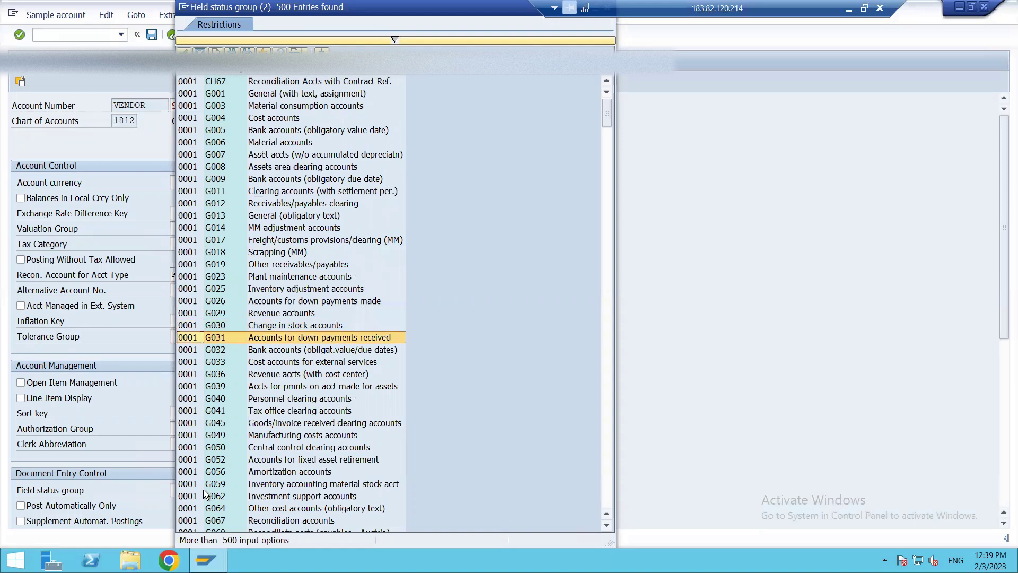
pyautogui.press('Down')
pyautogui.press('Down')
pyautogui.press('Down')
pyautogui.press('Down')
pyautogui.press('Down')
pyautogui.press('Down')
pyautogui.press('Down')
pyautogui.press('Down')
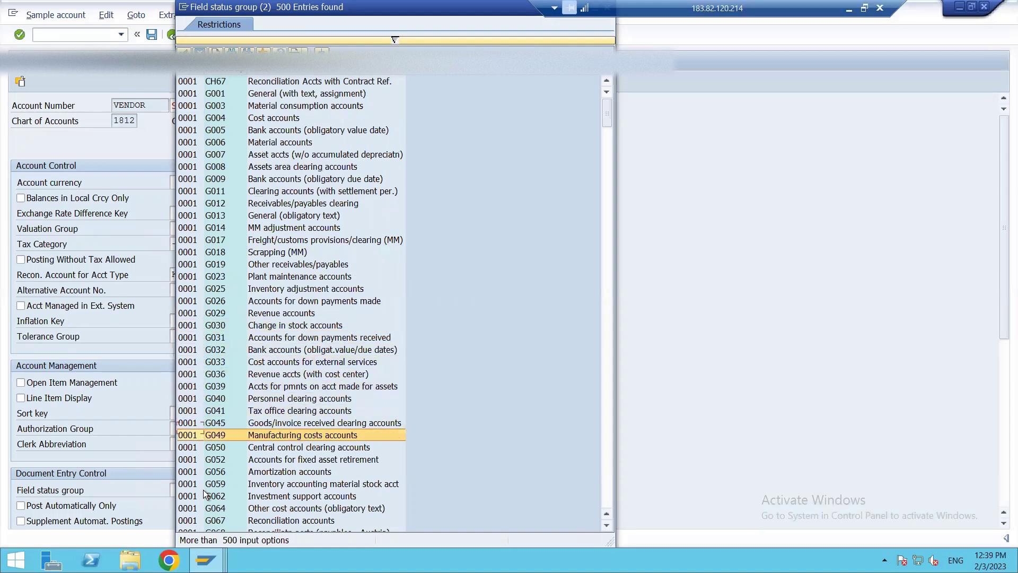
pyautogui.press('Down')
pyautogui.press('Down')
pyautogui.press('Down')
pyautogui.press('Down')
pyautogui.press('Down')
pyautogui.press('Down')
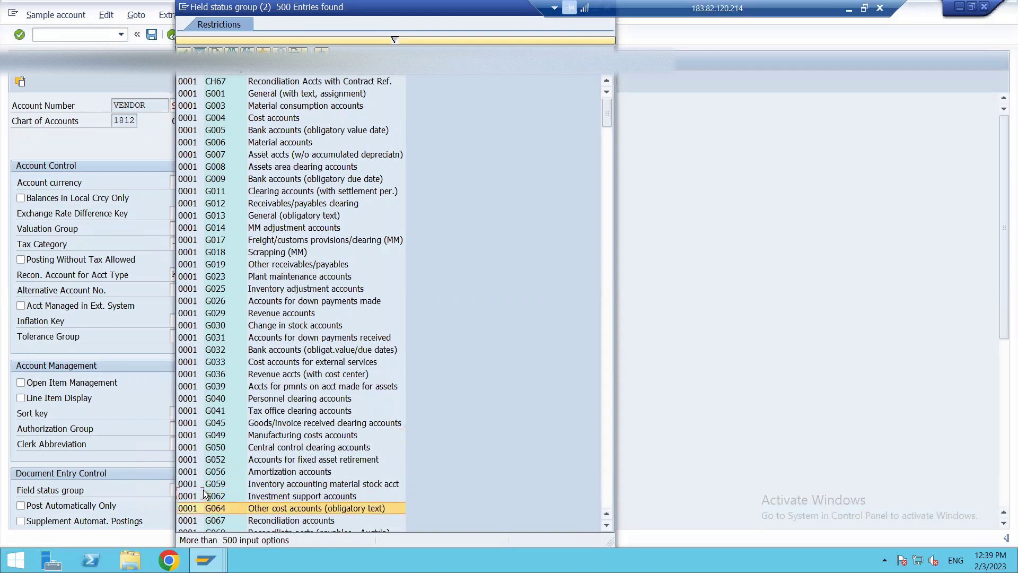
pyautogui.press('Down')
pyautogui.press('Down')
pyautogui.press('Down')
pyautogui.press('Down')
pyautogui.press('Down')
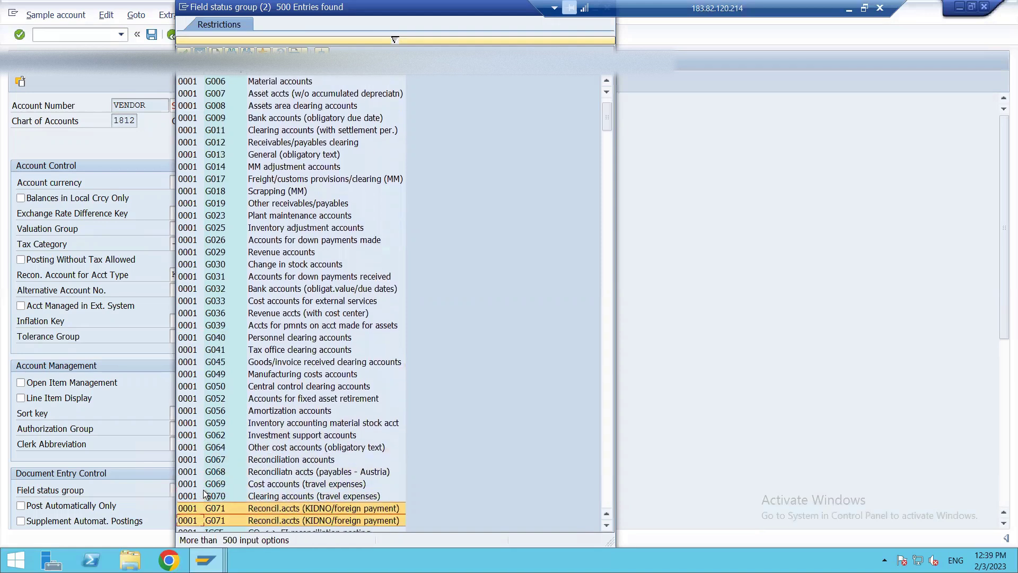
pyautogui.press('Down')
pyautogui.press('Down')
pyautogui.press('Down')
pyautogui.press('Up')
pyautogui.press('Up')
pyautogui.press('Up')
pyautogui.press('Up')
pyautogui.press('Up')
pyautogui.press('Up')
pyautogui.press('Up')
pyautogui.press('Up')
pyautogui.press('Up')
pyautogui.press('Up')
pyautogui.press('Up')
pyautogui.press('Up')
pyautogui.press('Up')
pyautogui.press('Up')
pyautogui.press('Up')
pyautogui.press('Up')
pyautogui.press('Up')
pyautogui.press('Up')
pyautogui.press('Up')
pyautogui.press('Up')
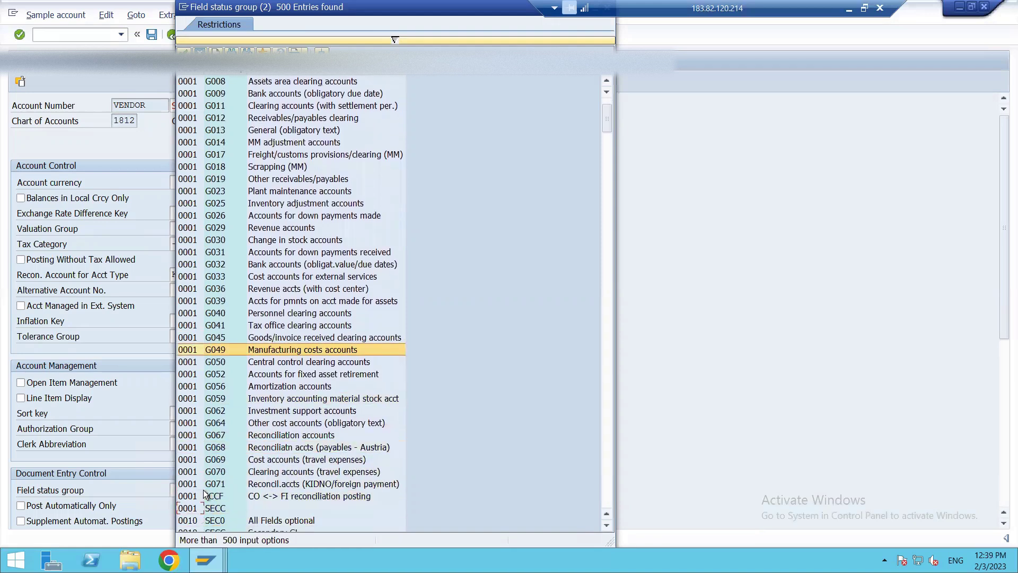
pyautogui.press('Up')
pyautogui.press('Up')
pyautogui.press('Up')
pyautogui.press('Up')
pyautogui.press('Up')
pyautogui.press('Up')
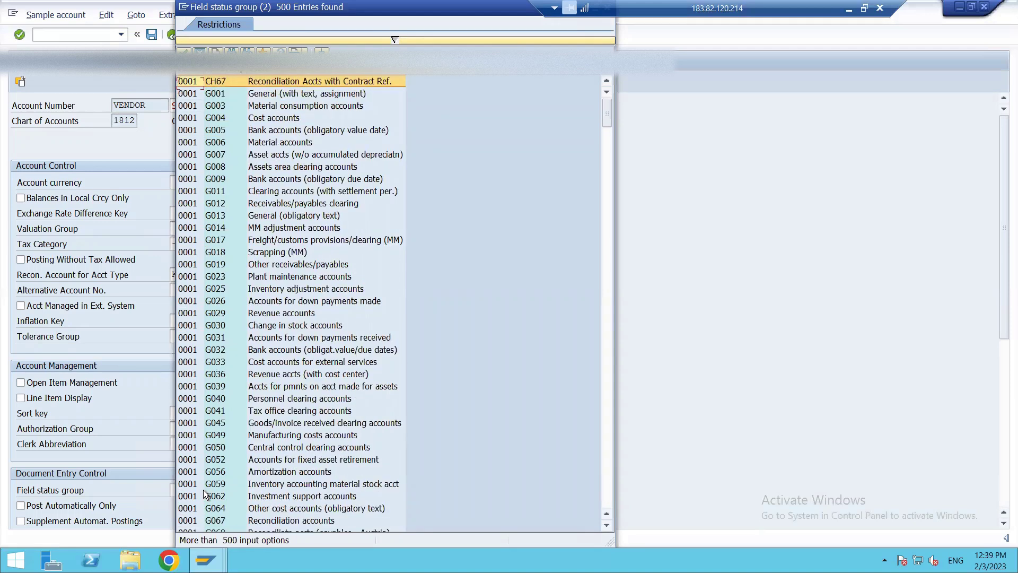
pyautogui.click(280, 94)
pyautogui.doubleClick(279, 94)
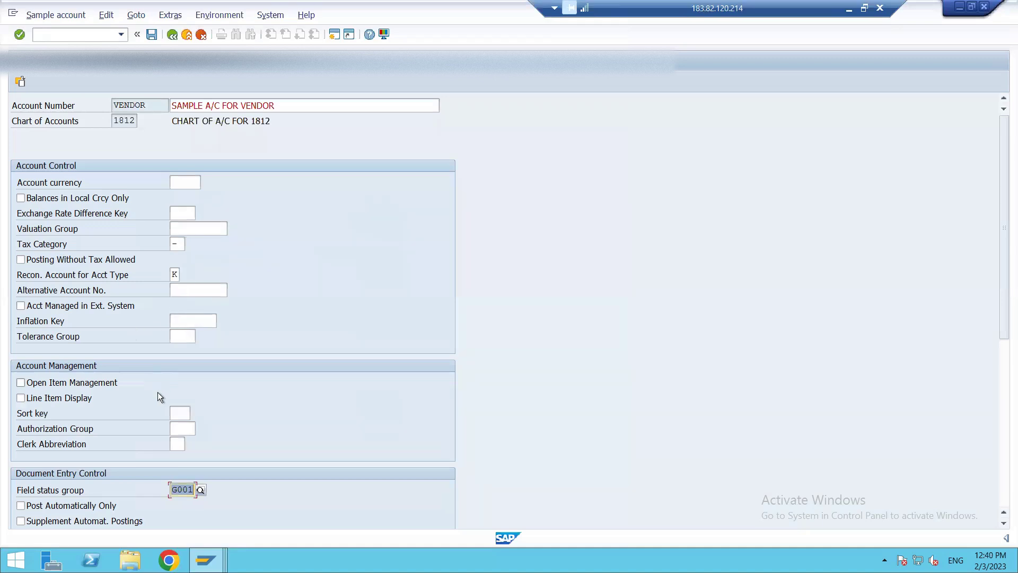
# Enter sort key 001 (Posting date) and save the VENDOR sample account
pyautogui.click(179, 416)
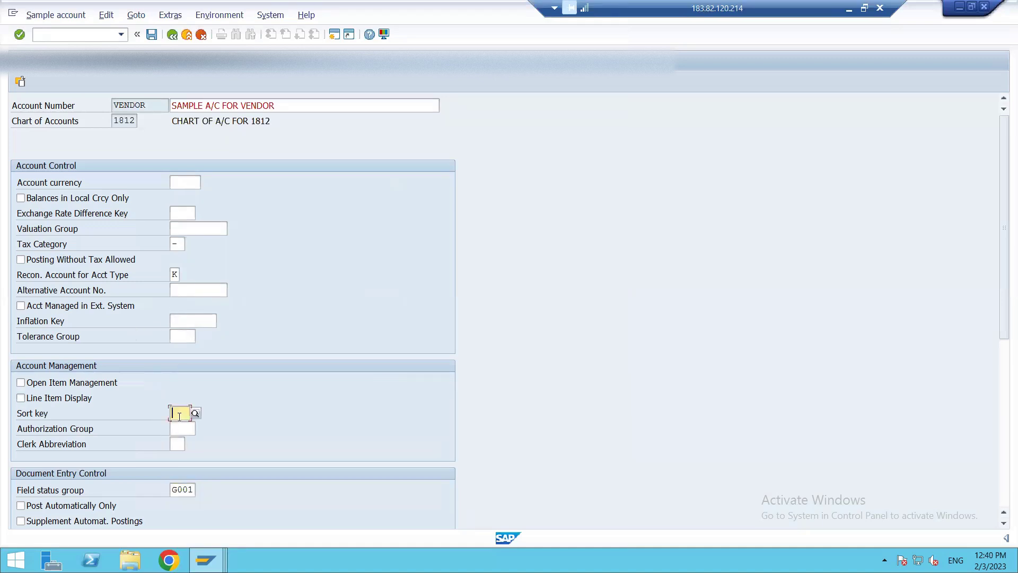
pyautogui.write('001')
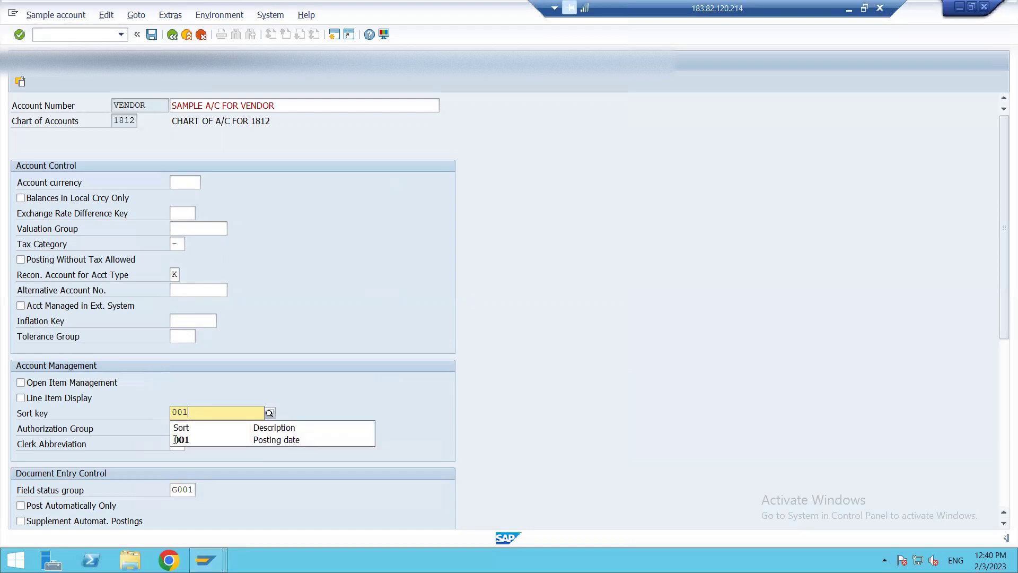
pyautogui.click(196, 441)
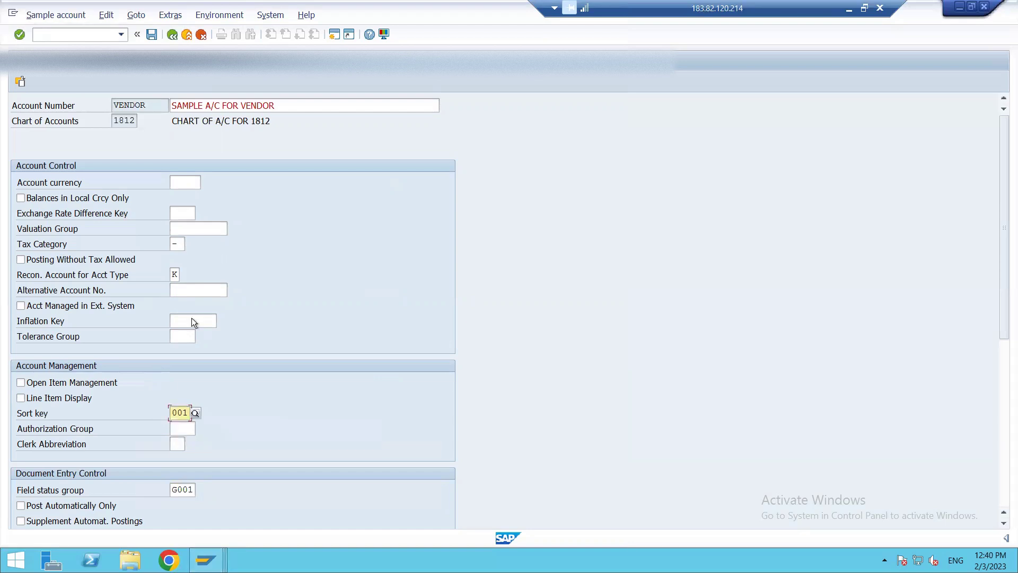
pyautogui.click(192, 319)
pyautogui.click(151, 37)
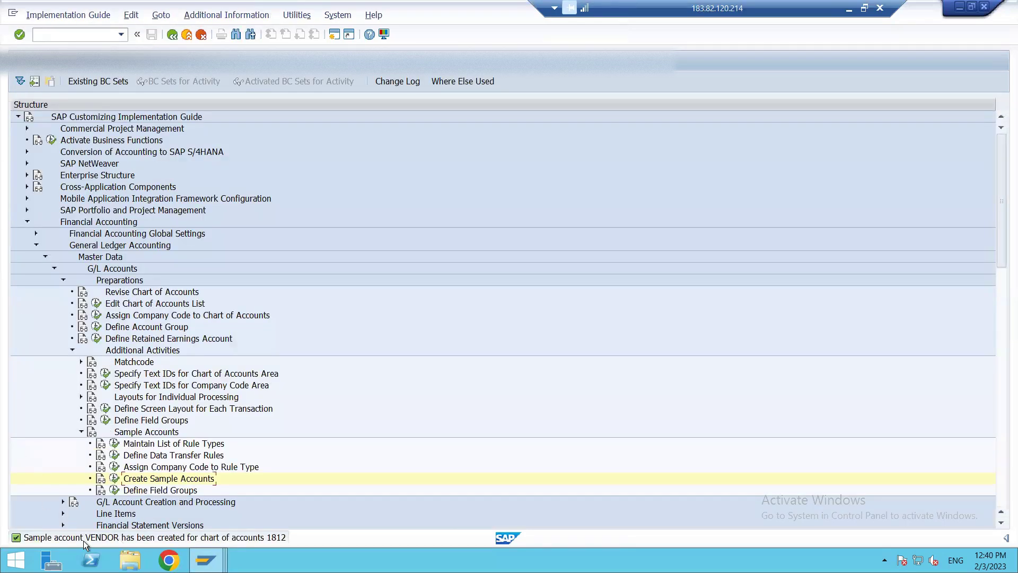
# Check the Define Field Groups table, which is empty, then return to the IMG tree
pyautogui.click(116, 488)
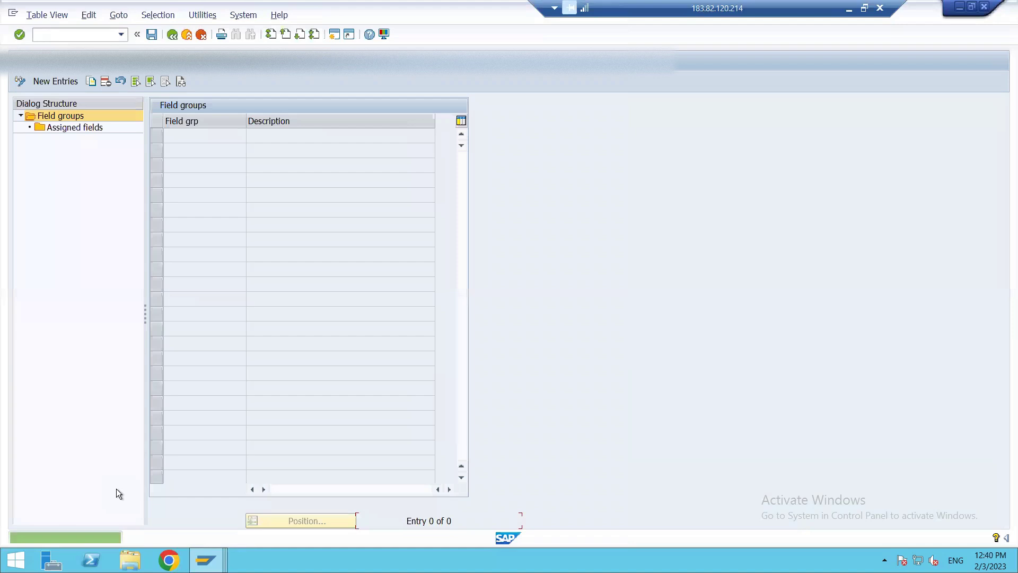
pyautogui.press('F3')
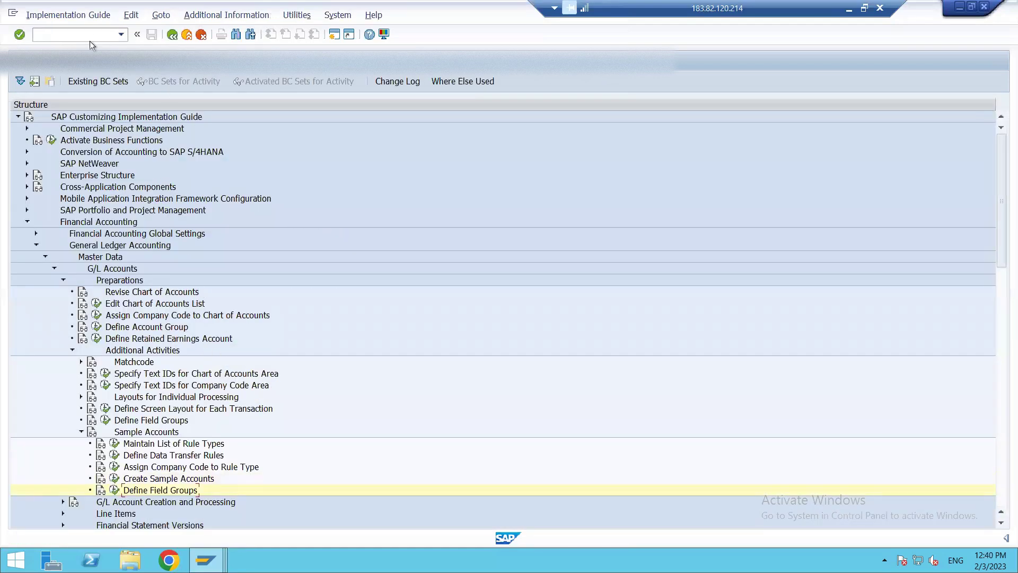
# Open FS00 for company code 1812 and expand the CURRENT LIABILITIES accounts
pyautogui.write('/N')
pyautogui.press('Return')
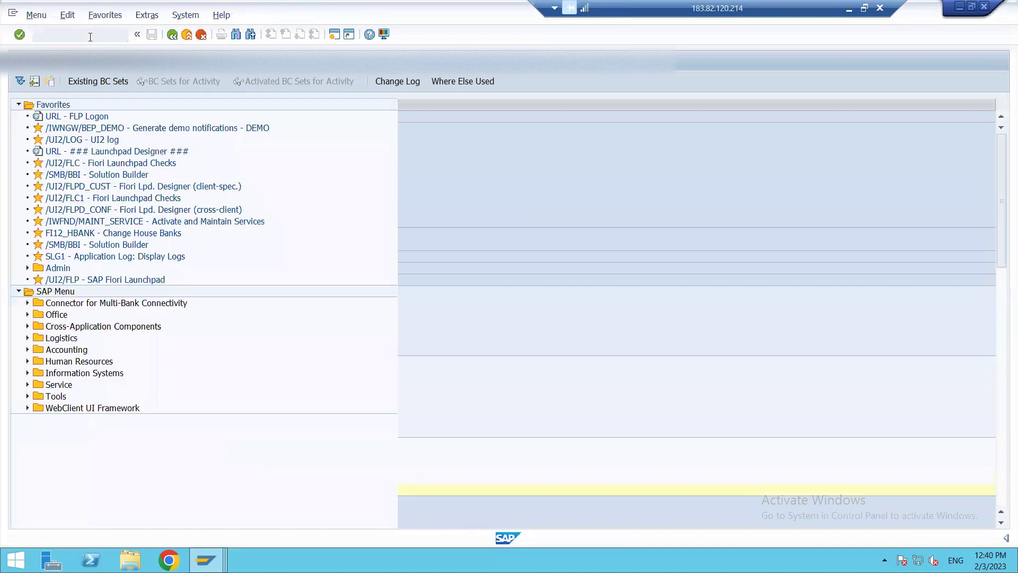
pyautogui.write('FS00')
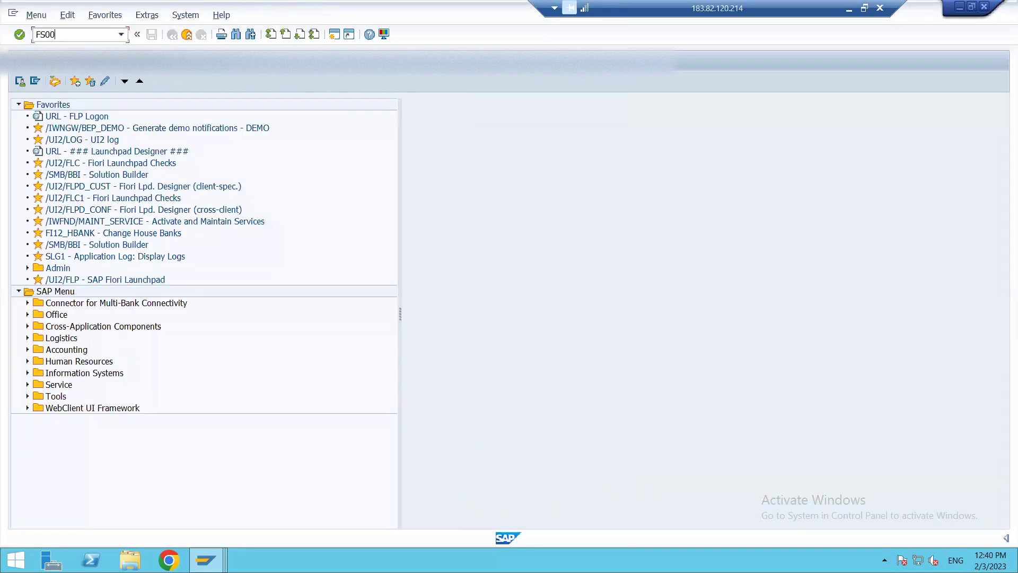
pyautogui.press('Return')
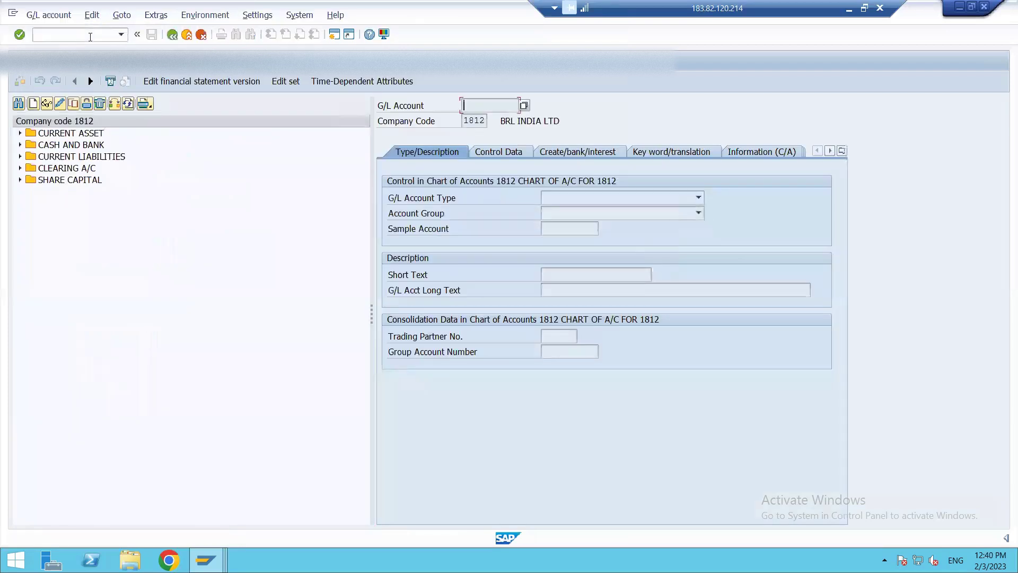
pyautogui.click(112, 103)
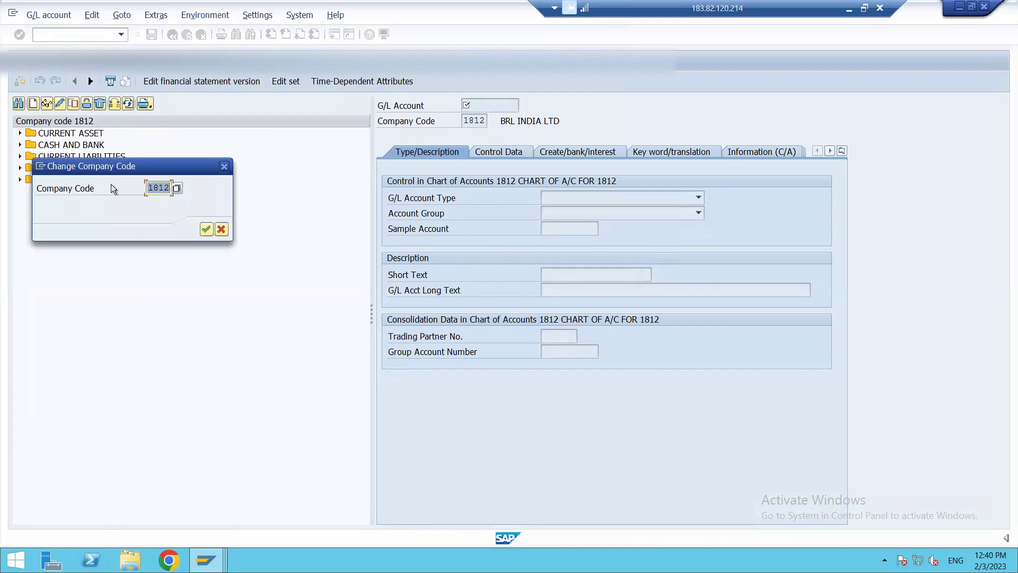
pyautogui.click(204, 231)
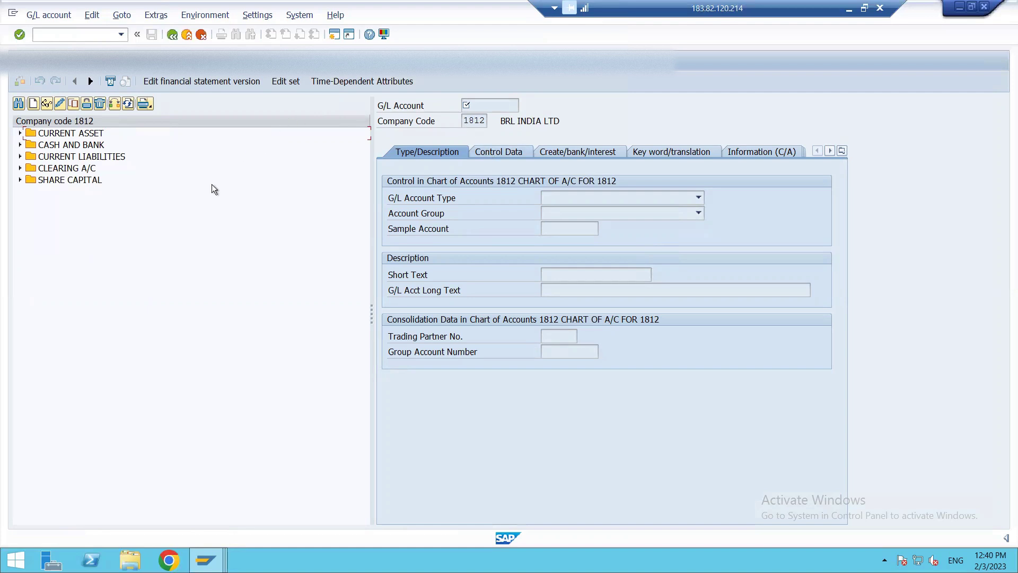
pyautogui.click(20, 157)
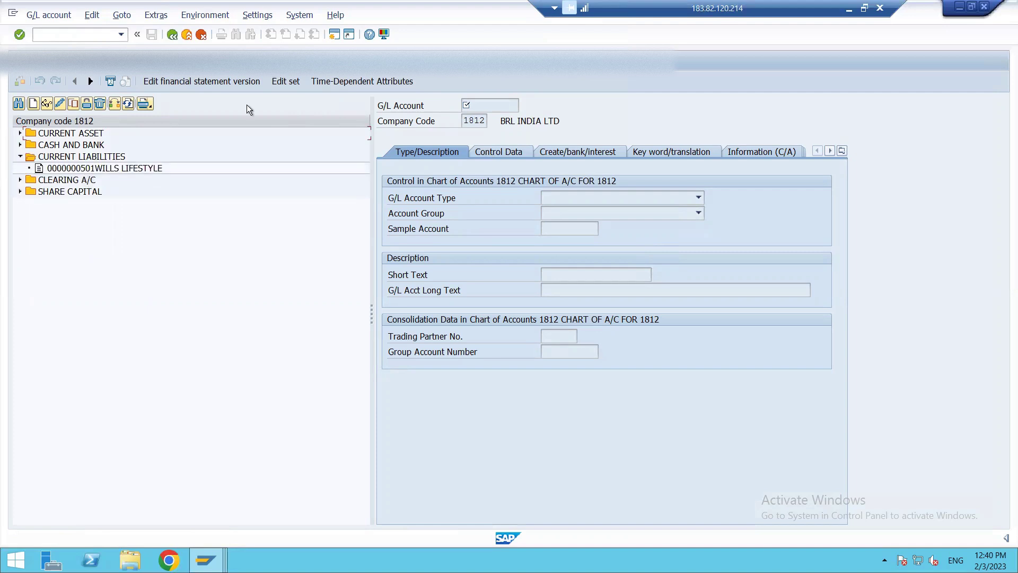
# Create new G/L account 502 as a Balance Sheet Account
pyautogui.click(32, 103)
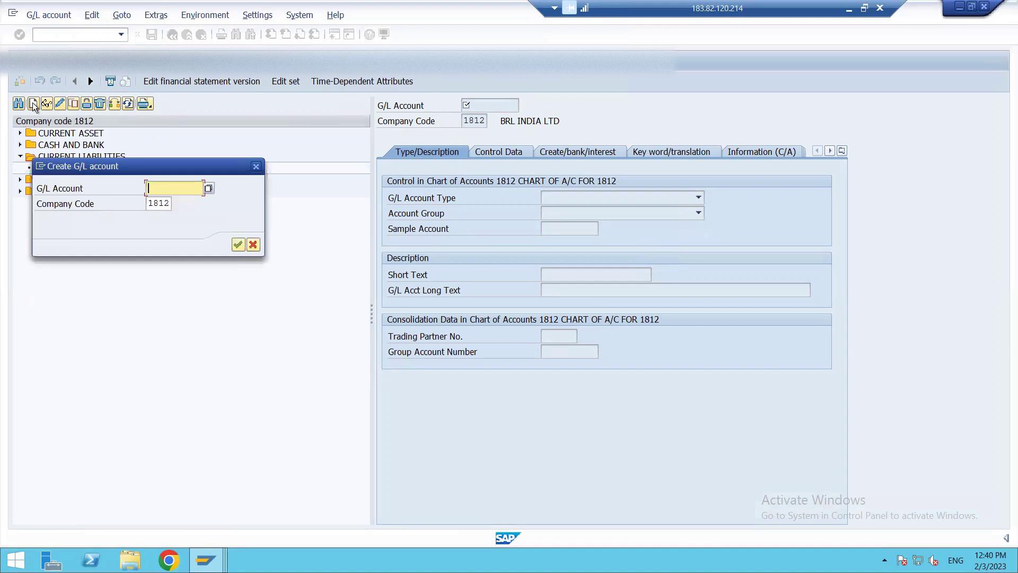
pyautogui.write('502')
pyautogui.press('Return')
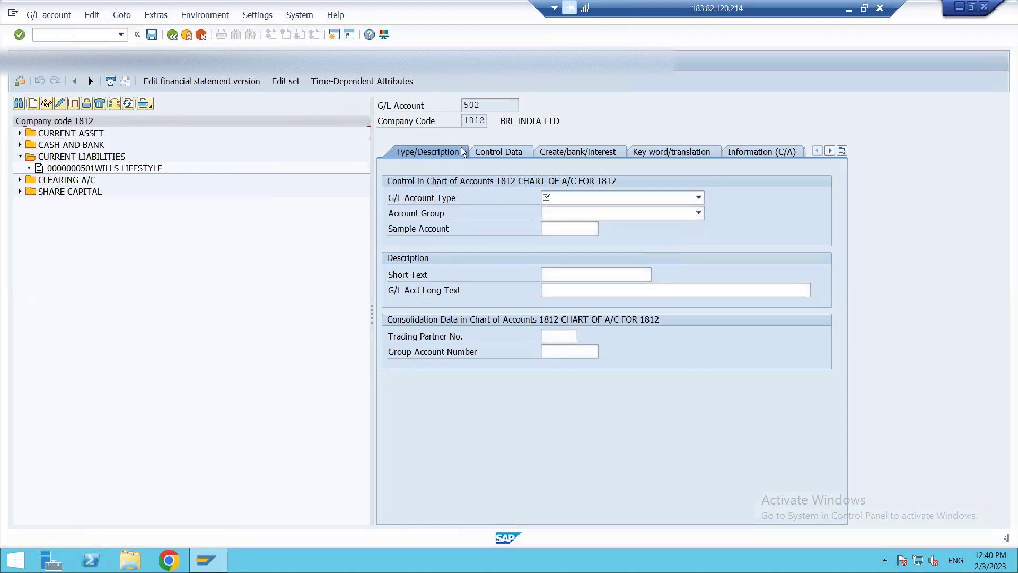
pyautogui.click(589, 199)
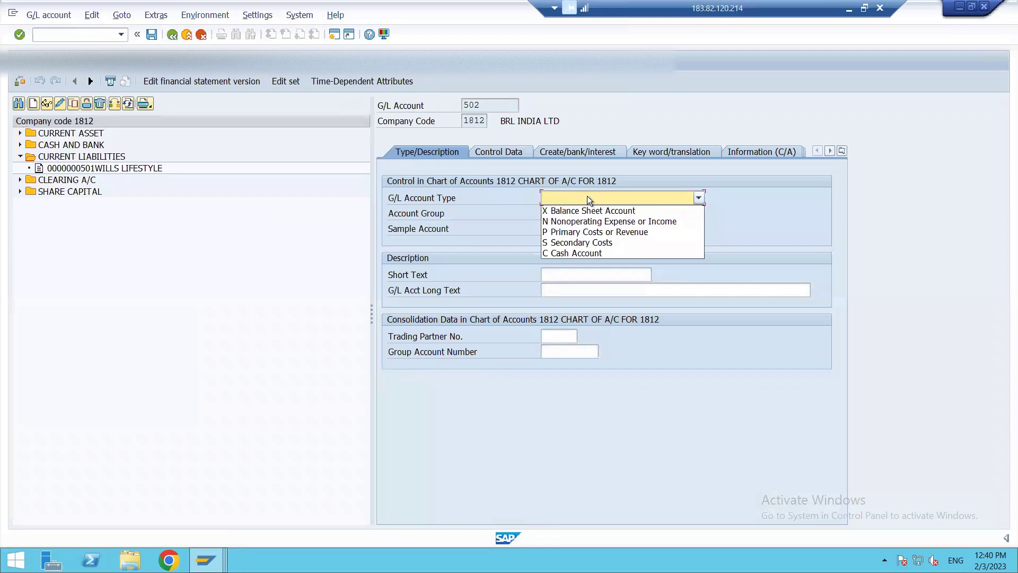
pyautogui.click(467, 228)
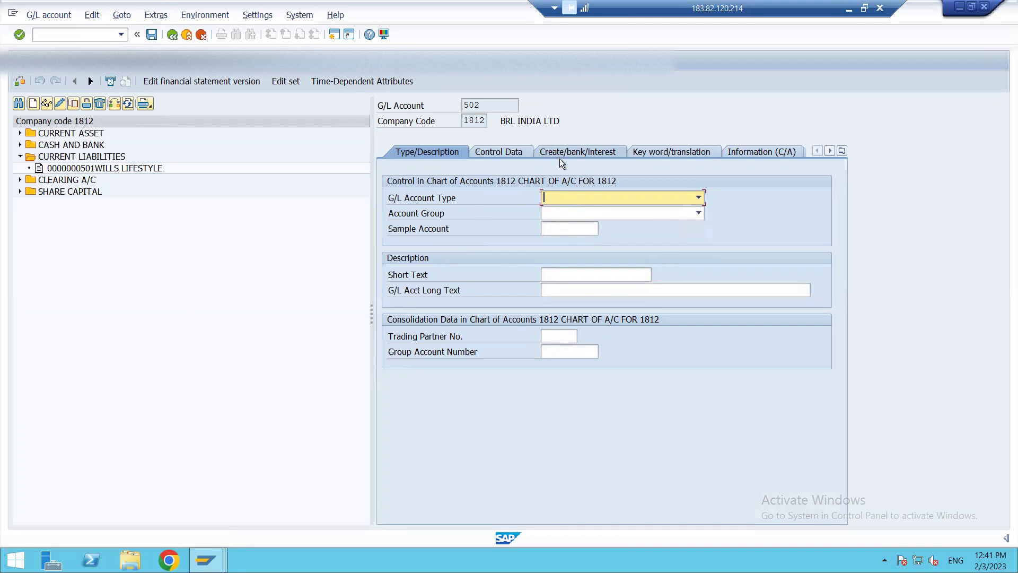
pyautogui.click(561, 197)
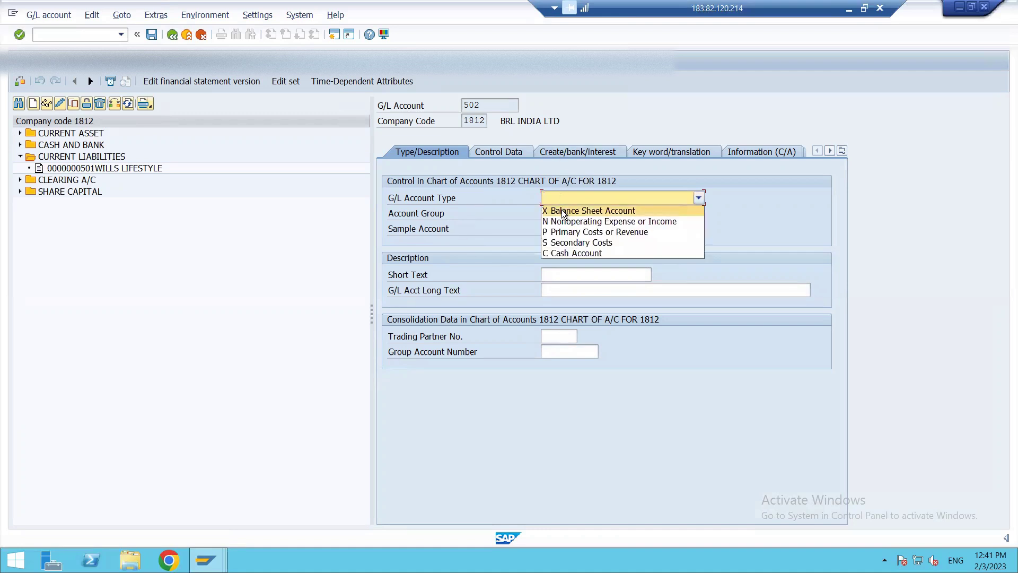
pyautogui.click(563, 211)
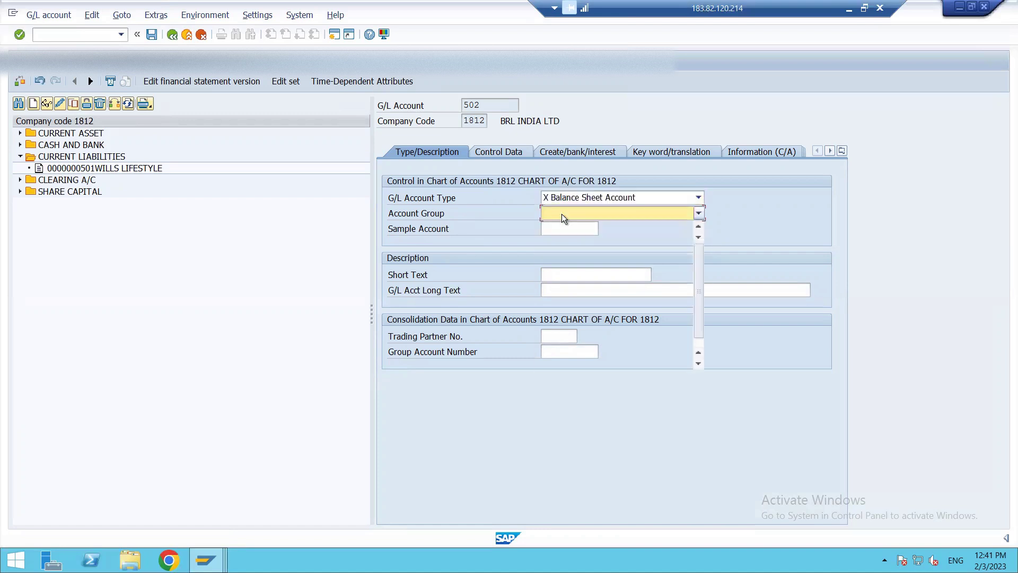
# Assign account group CL CURRENT LIABILITIES and sample account VENDOR
pyautogui.click(562, 214)
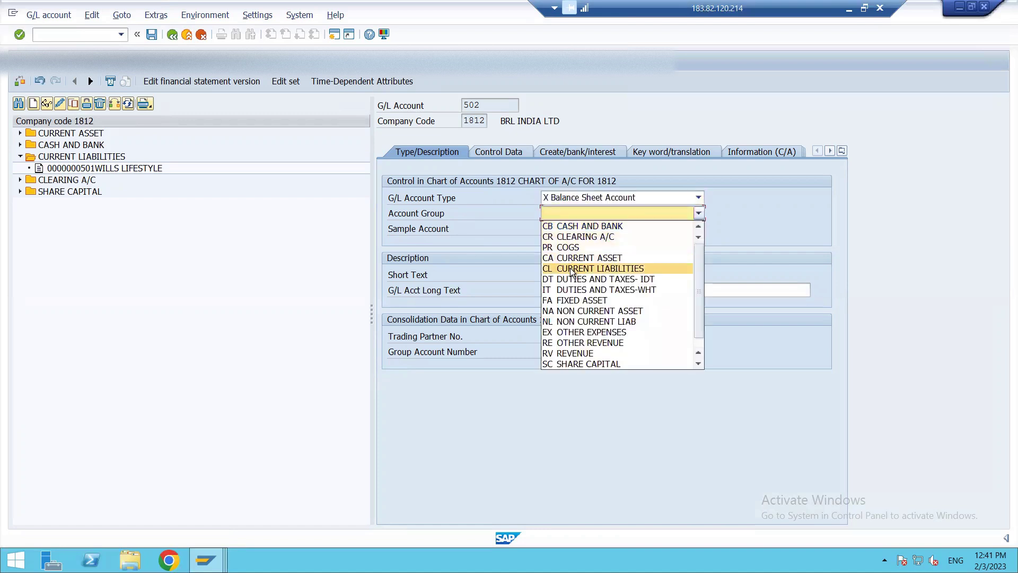
pyautogui.click(571, 269)
pyautogui.click(563, 232)
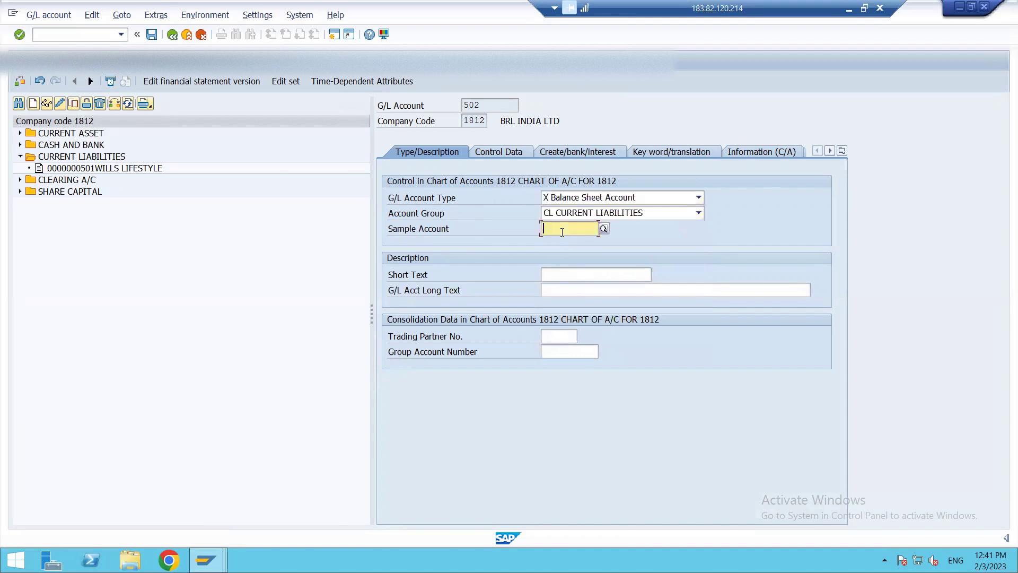
pyautogui.click(603, 229)
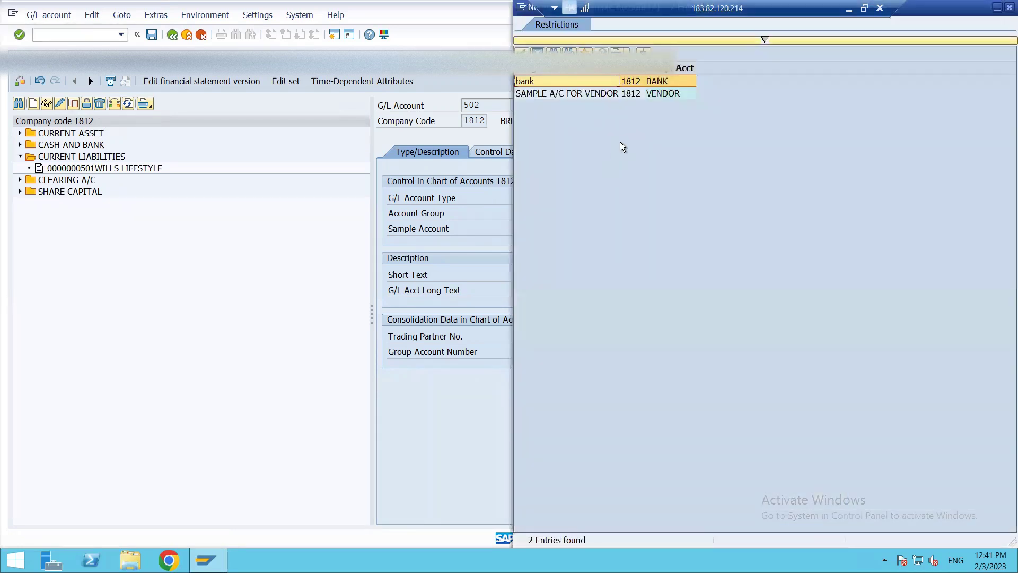
pyautogui.doubleClick(576, 94)
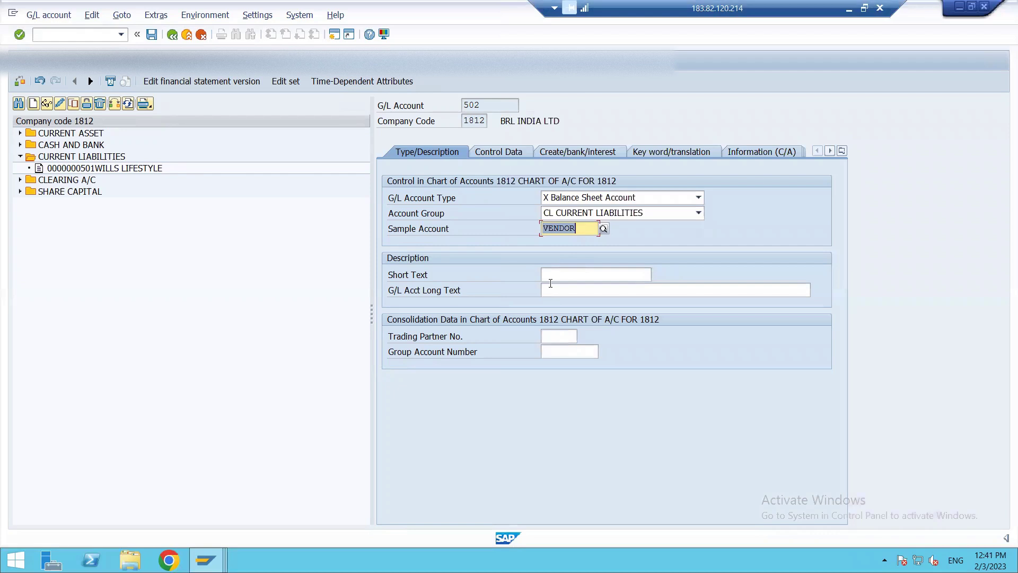
pyautogui.press('Return')
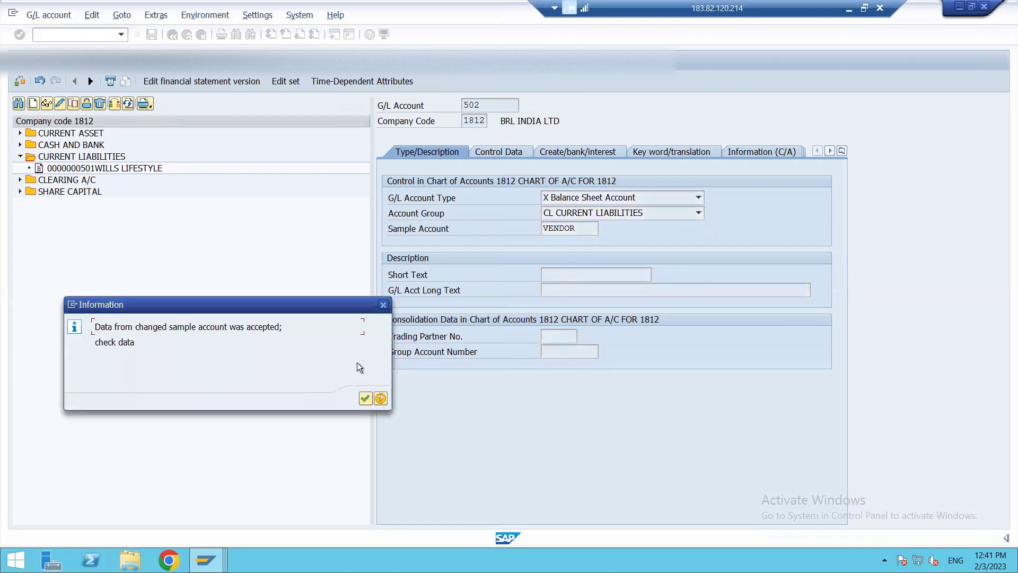
pyautogui.click(365, 399)
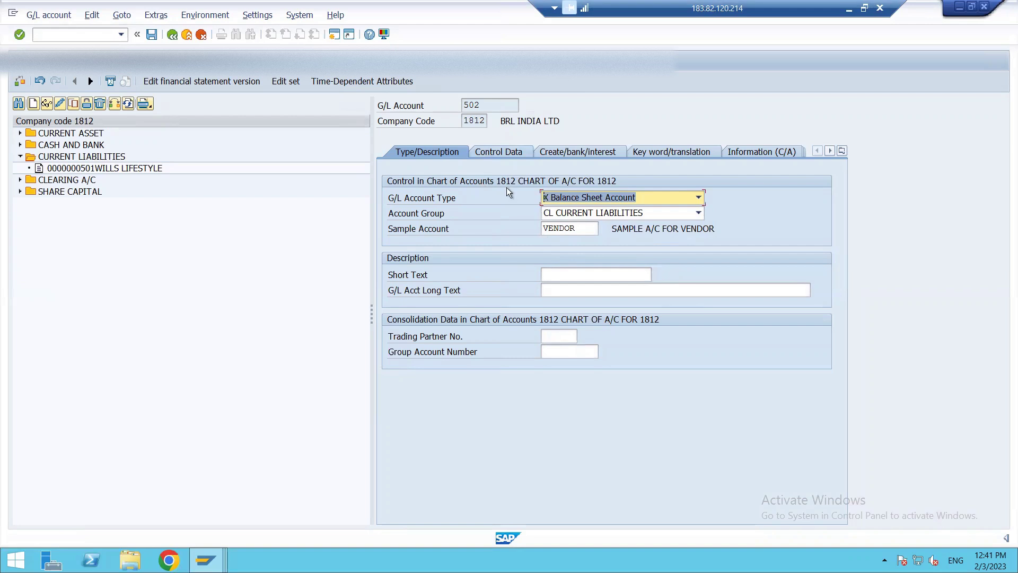
pyautogui.click(488, 151)
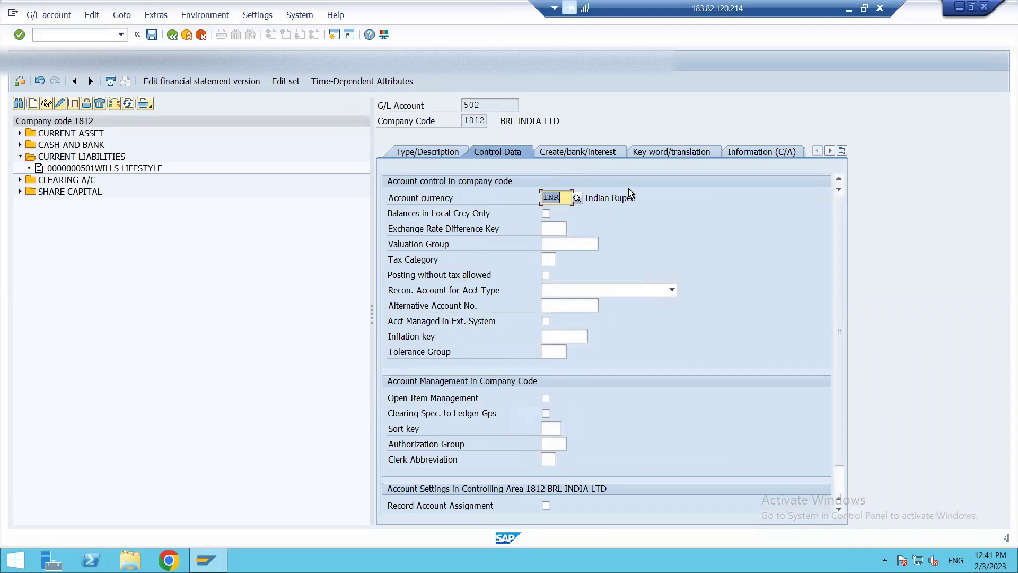
pyautogui.click(549, 152)
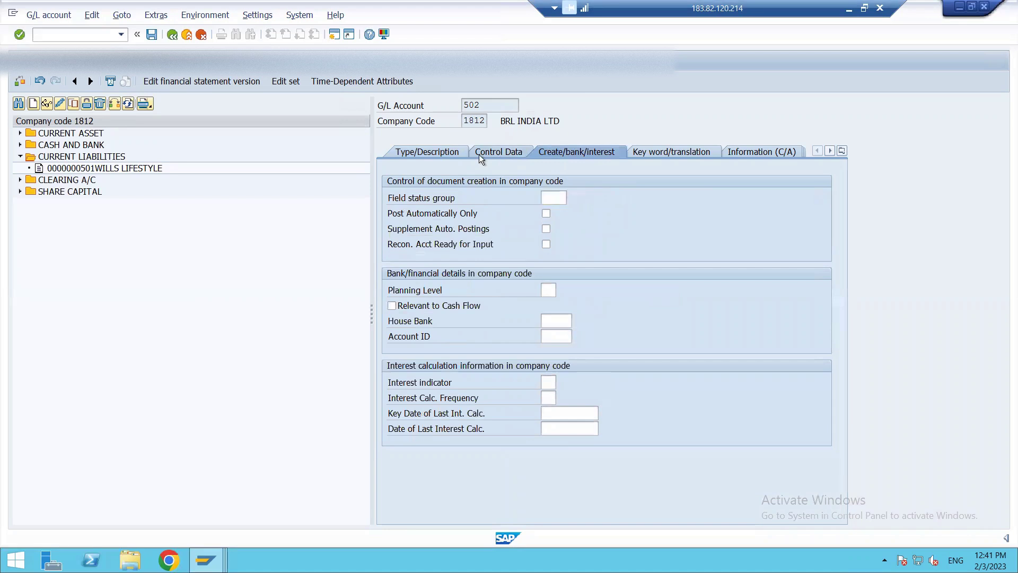
pyautogui.click(501, 157)
pyautogui.click(450, 153)
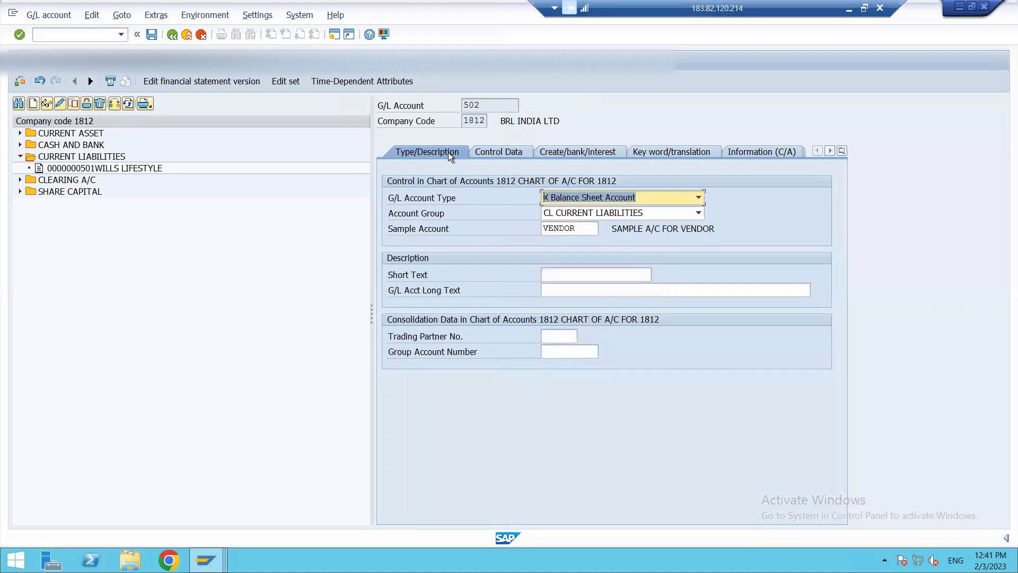
pyautogui.click(557, 276)
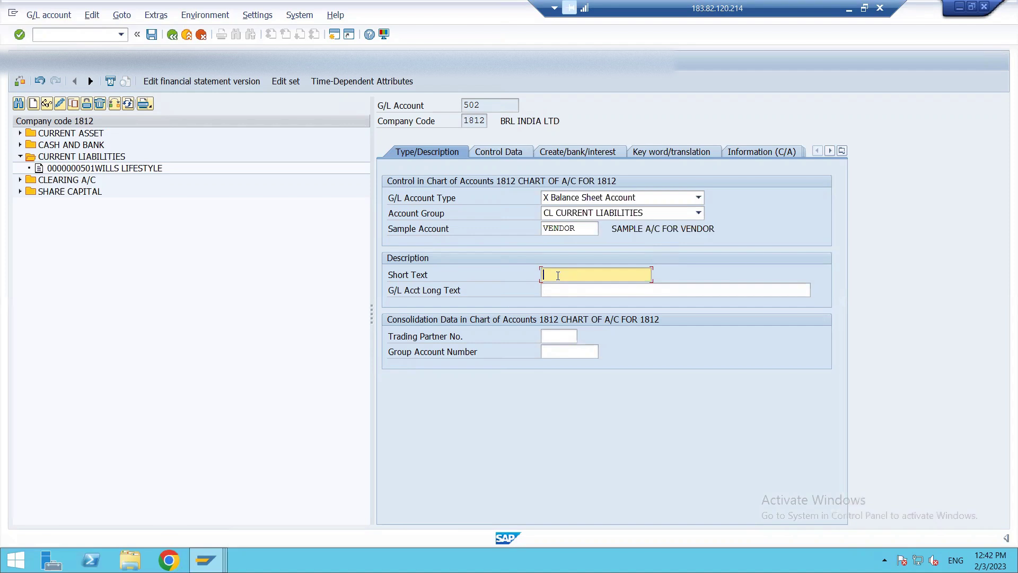
# Enter short text ABFRL and long text ABFRL VENDOR A/C
pyautogui.write('ABFRL')
pyautogui.press('Tab')
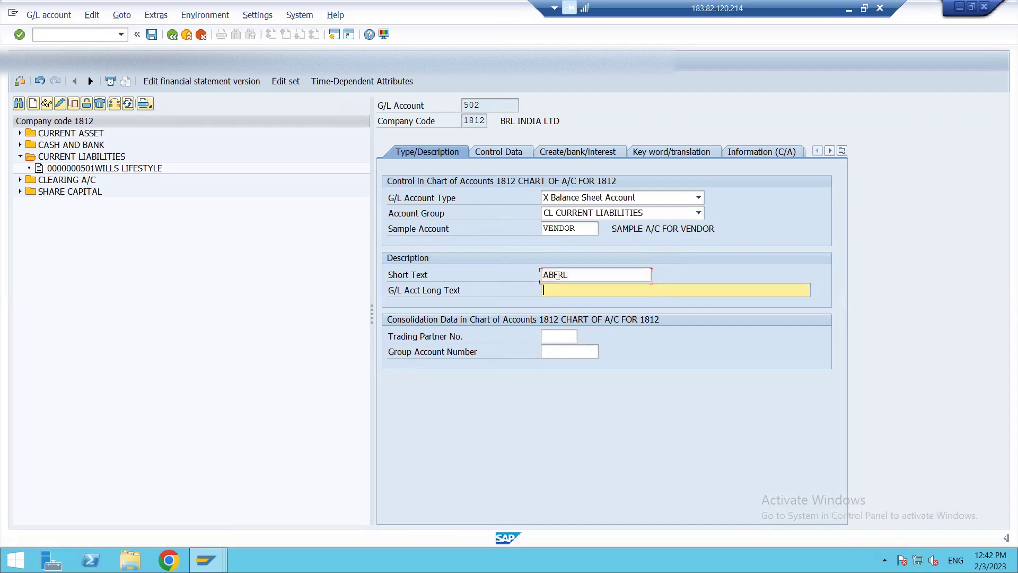
pyautogui.write('ABFRL VENDOR A/C')
# Make 502 a K Vendors reconciliation account and recheck the VENDOR sample account
pyautogui.click(508, 152)
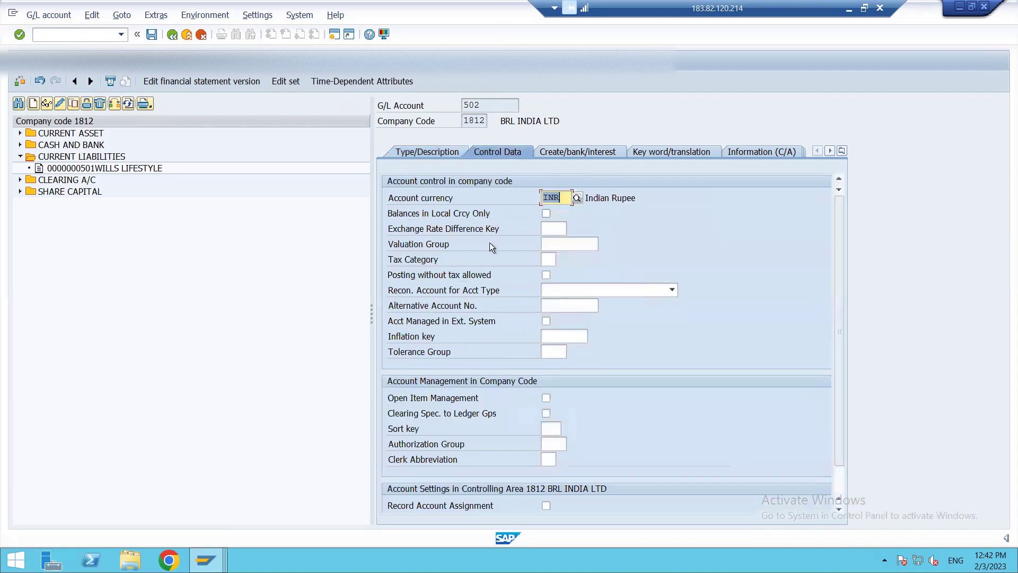
pyautogui.click(550, 294)
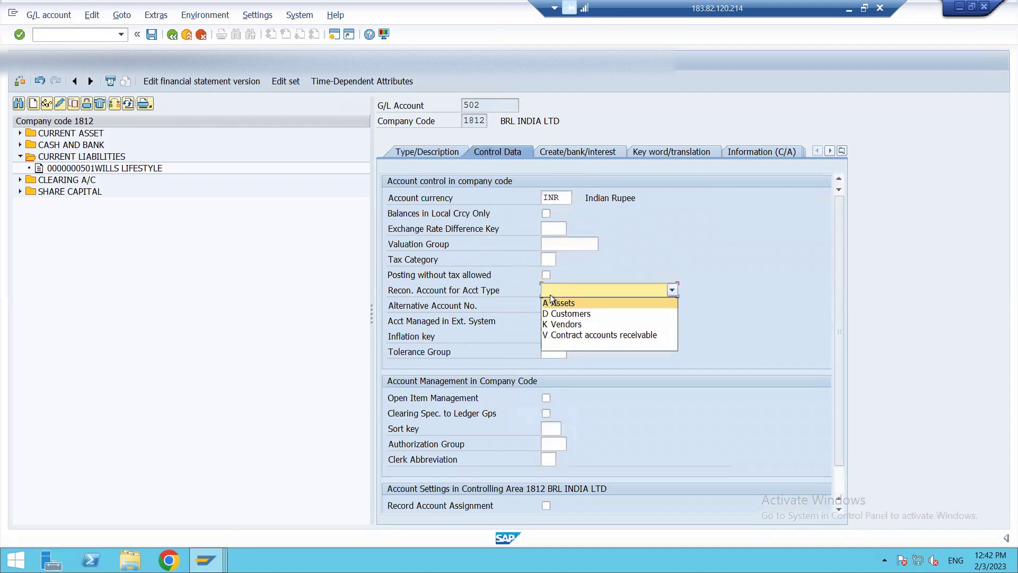
pyautogui.click(559, 324)
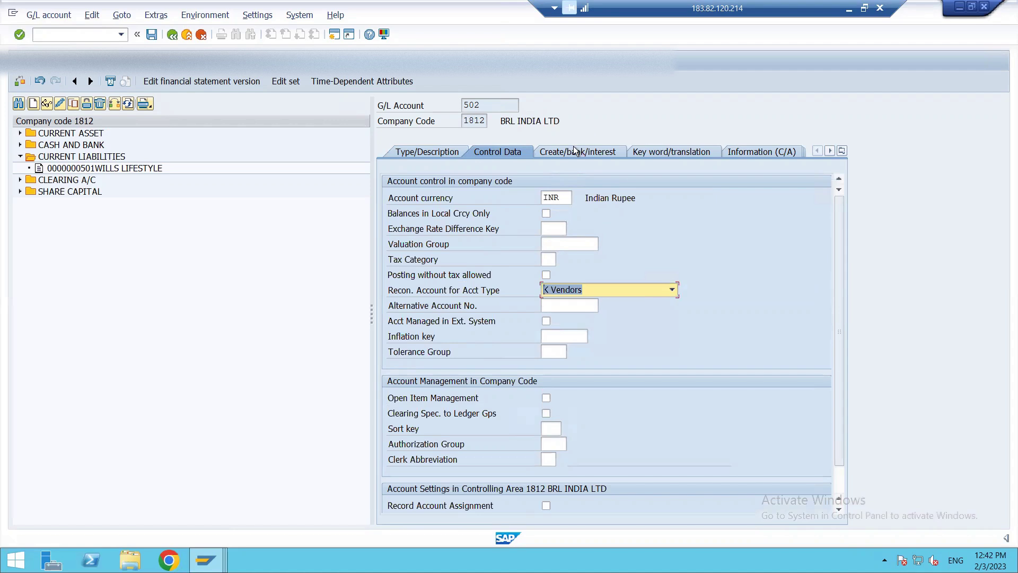
pyautogui.click(445, 153)
pyautogui.click(580, 228)
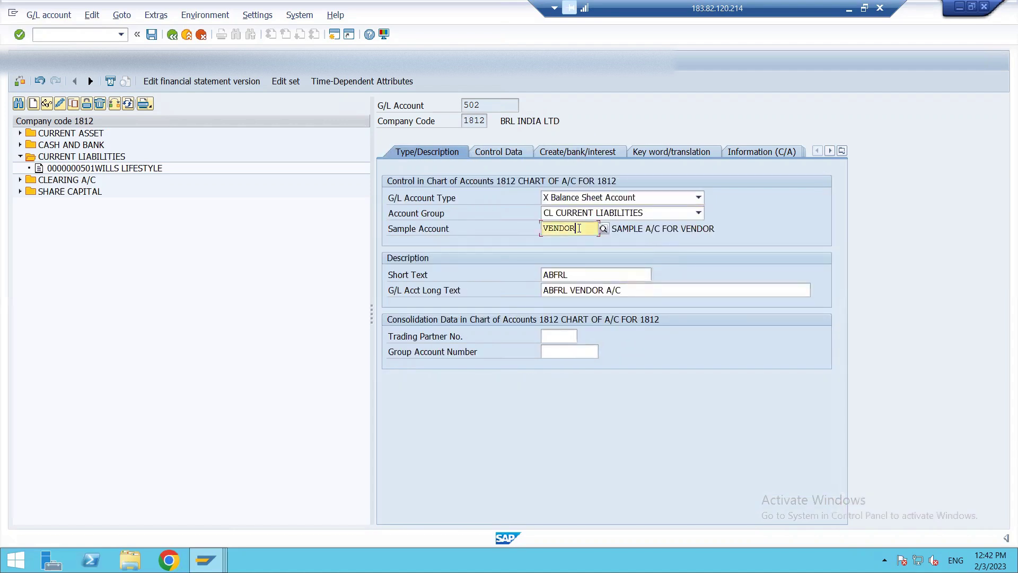
pyautogui.hotkey('shift', 'Tab')
pyautogui.hotkey('shift', 'Tab')
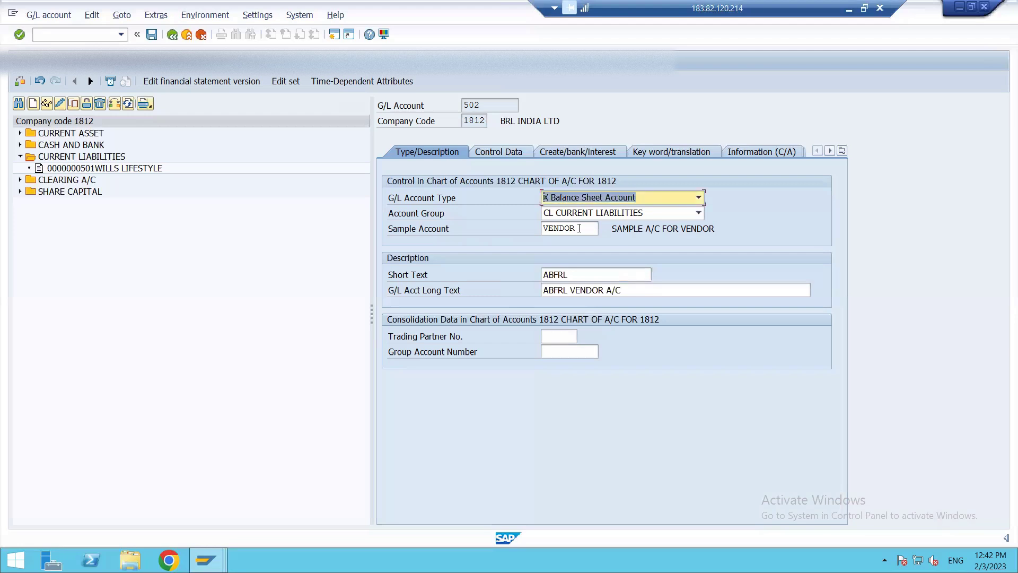
pyautogui.click(579, 228)
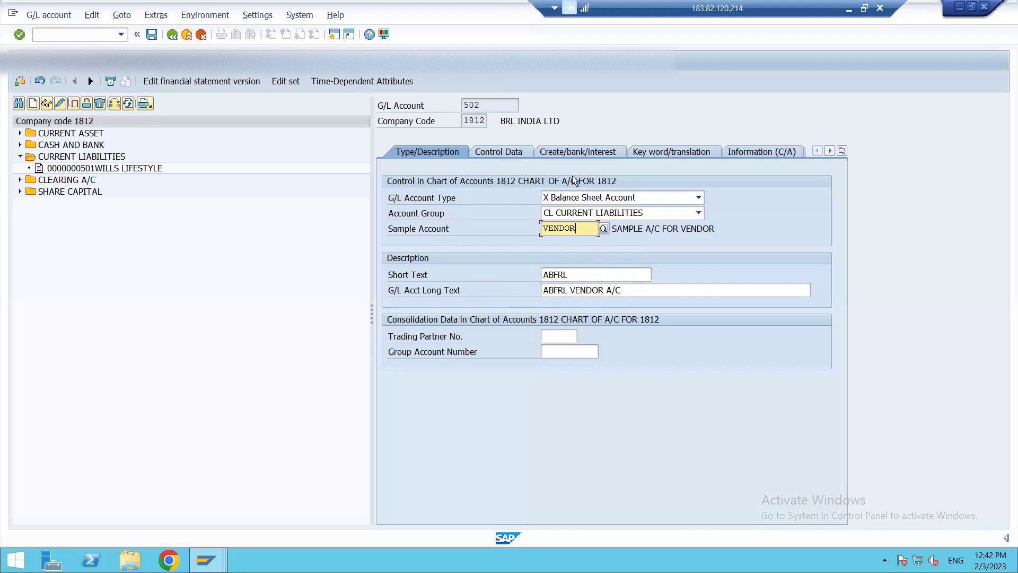
pyautogui.click(505, 152)
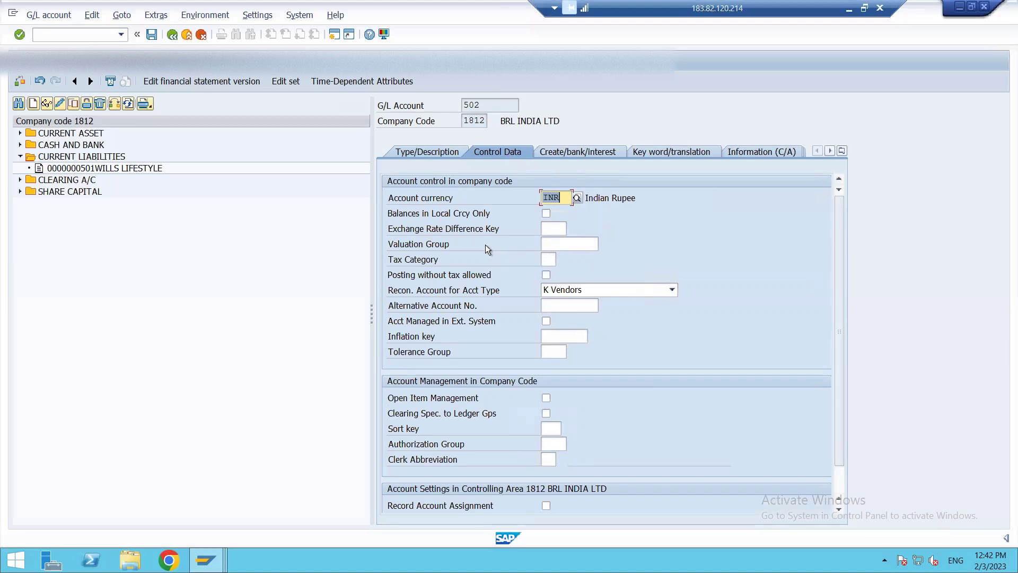
# Set the field status group to G001 under Create/bank/interest
pyautogui.click(569, 153)
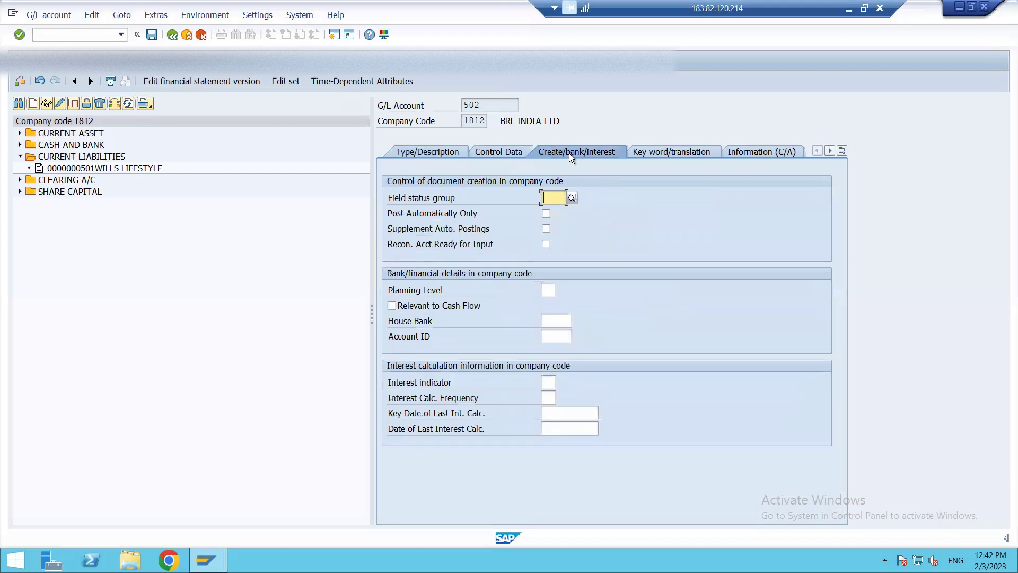
pyautogui.write('G001')
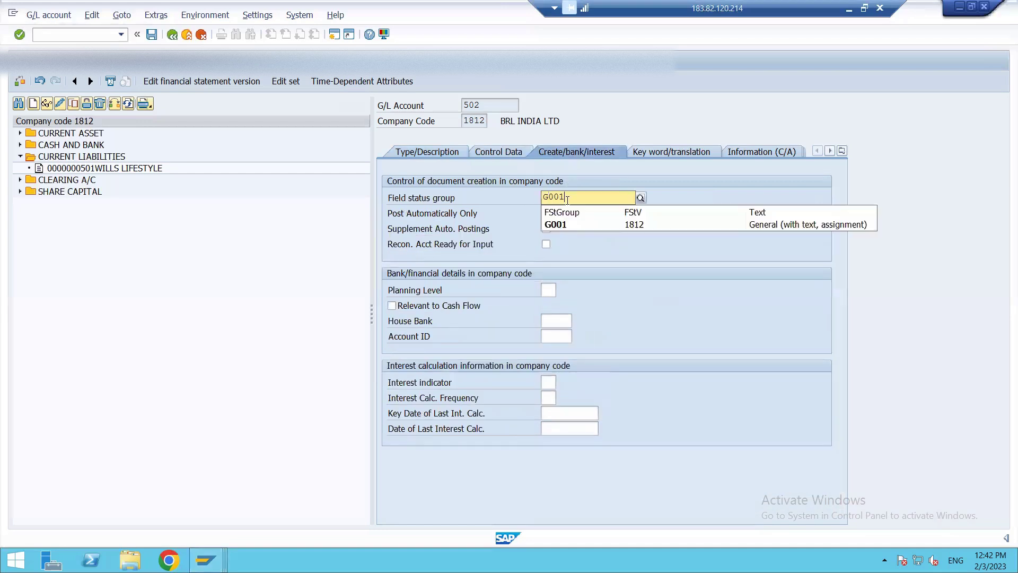
pyautogui.click(575, 224)
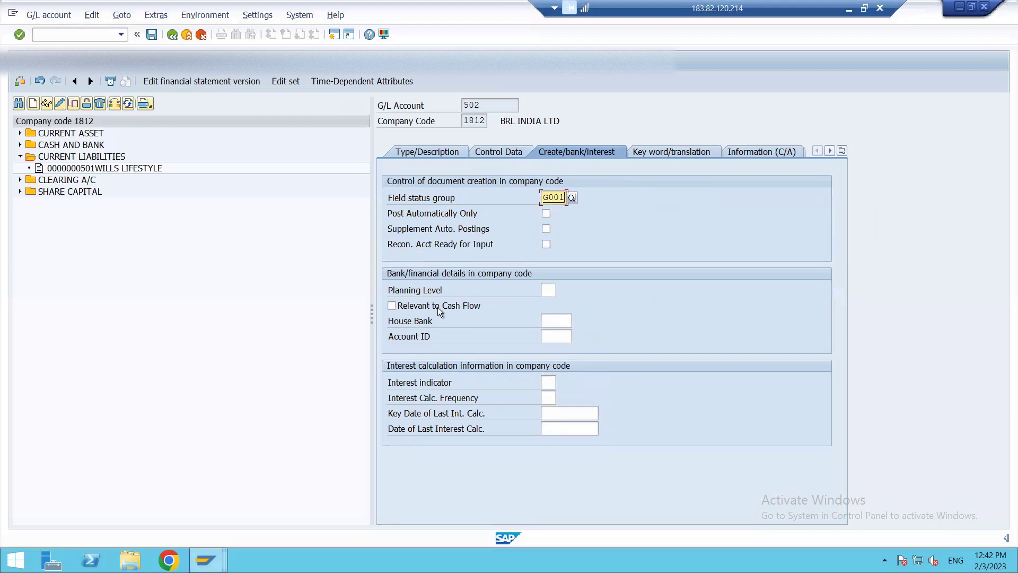
# Set sort key 001 on Control Data and return to Type/Description
pyautogui.click(476, 151)
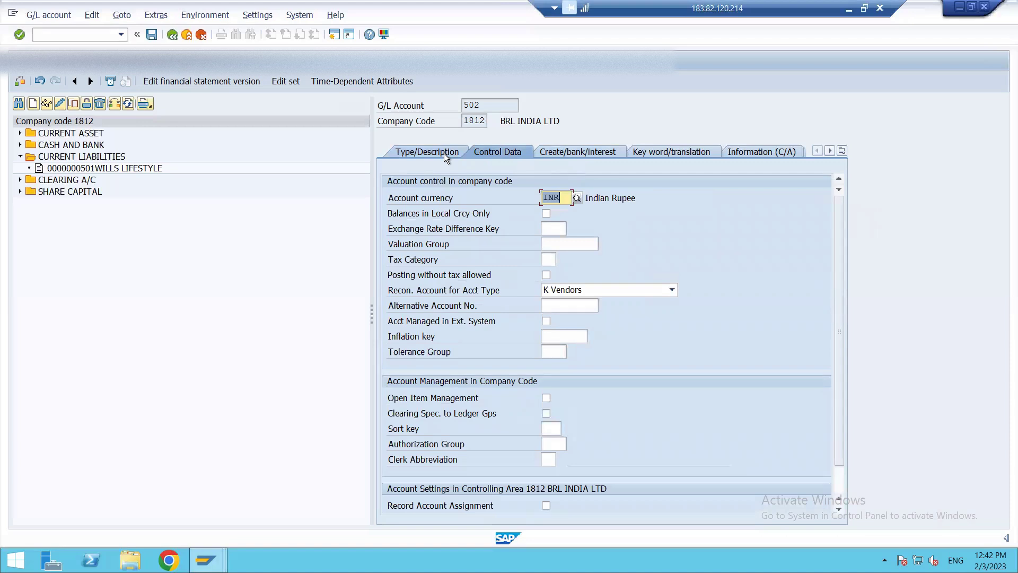
pyautogui.click(544, 430)
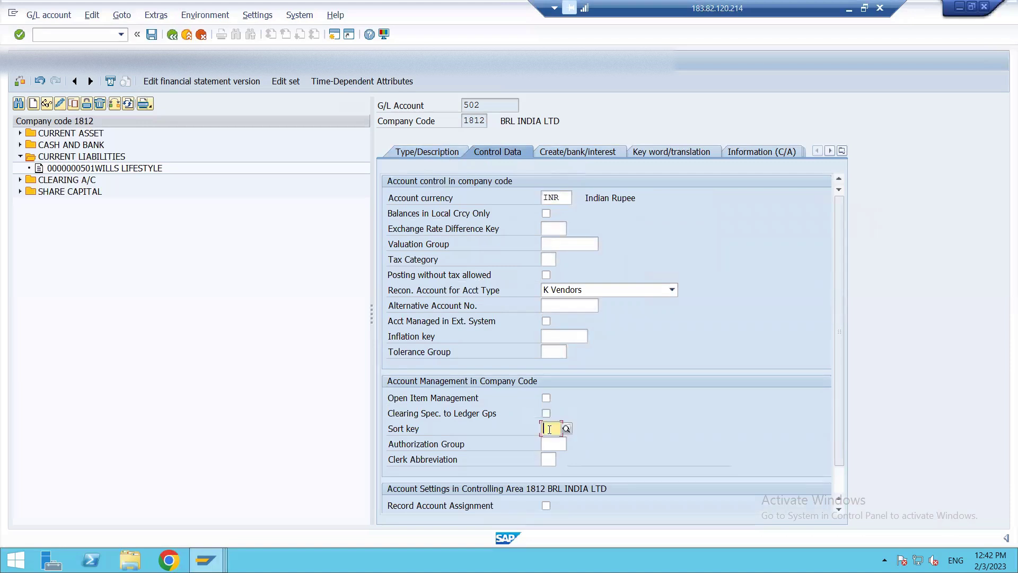
pyautogui.write('001')
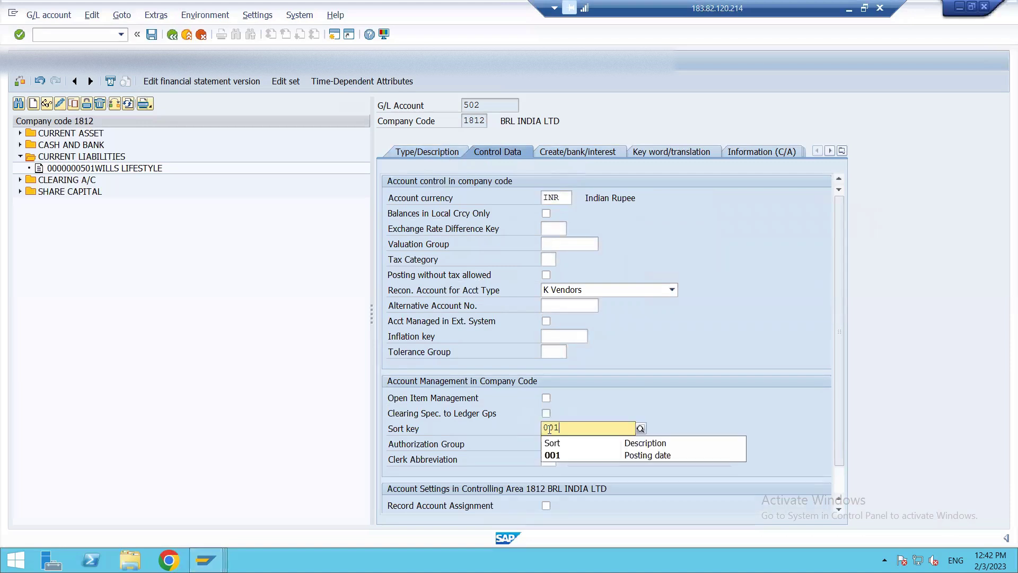
pyautogui.click(606, 458)
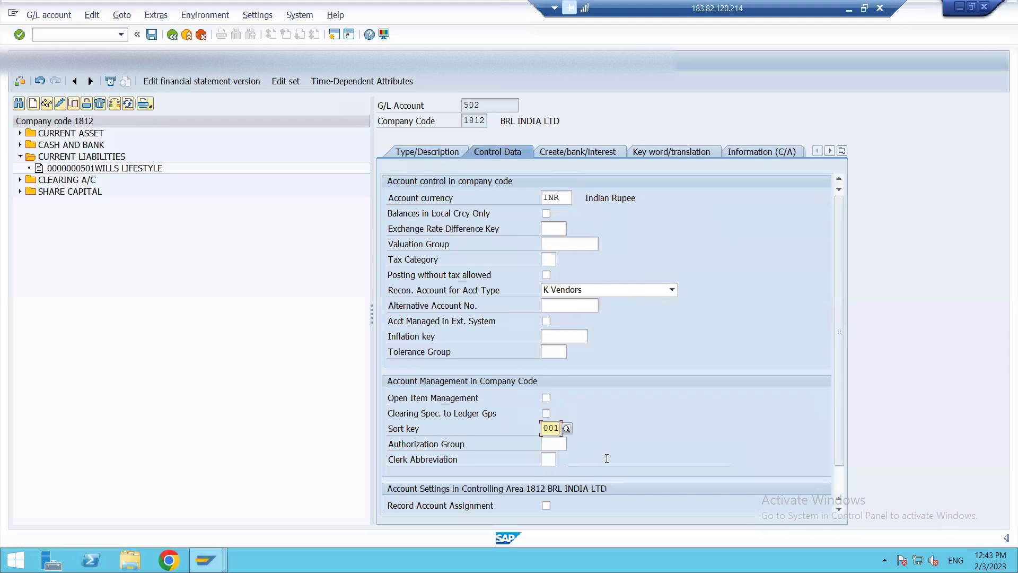
pyautogui.click(437, 150)
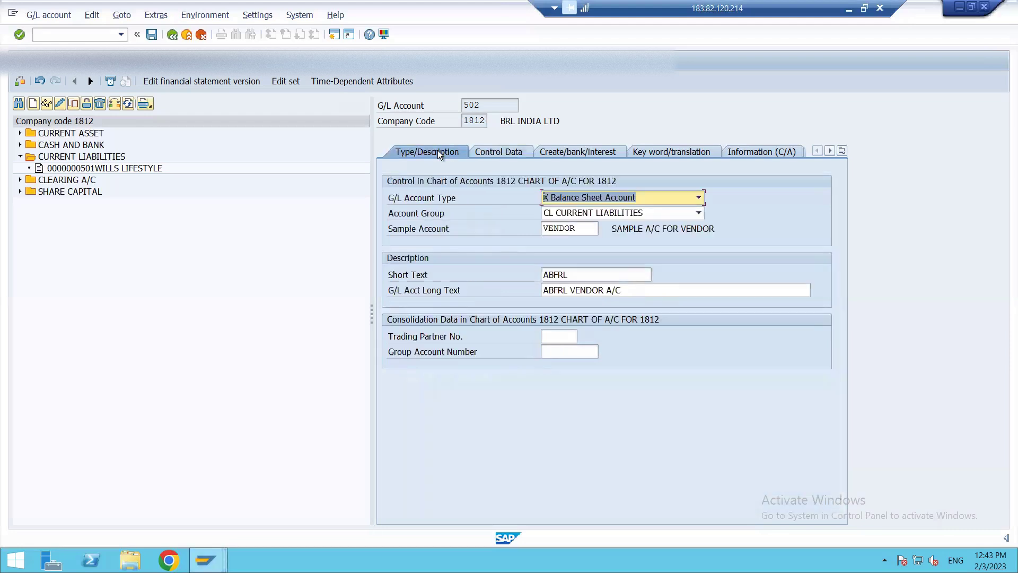
# Assign group account number 10100000 from chart CAIN and save account 502
pyautogui.click(589, 352)
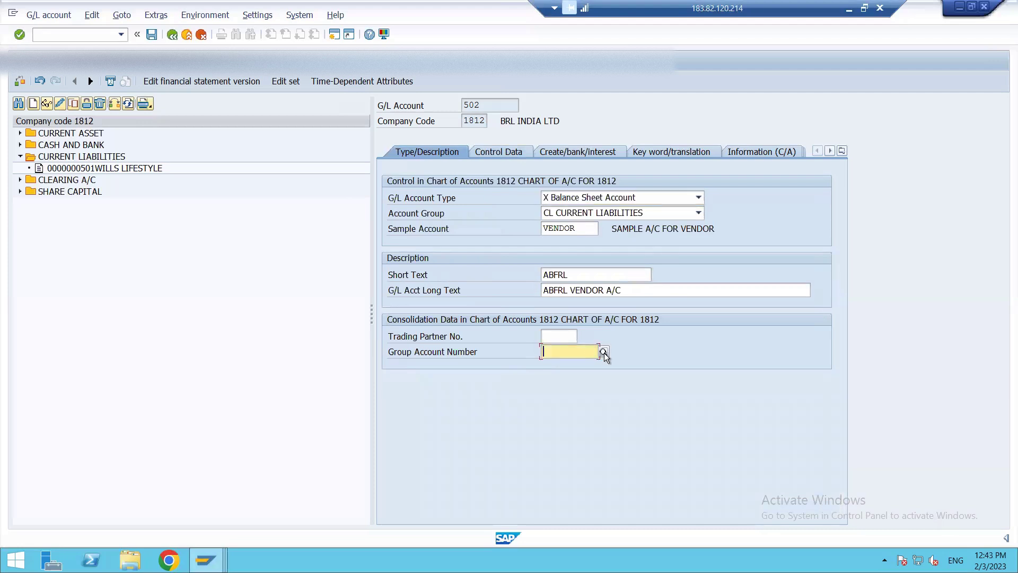
pyautogui.click(603, 352)
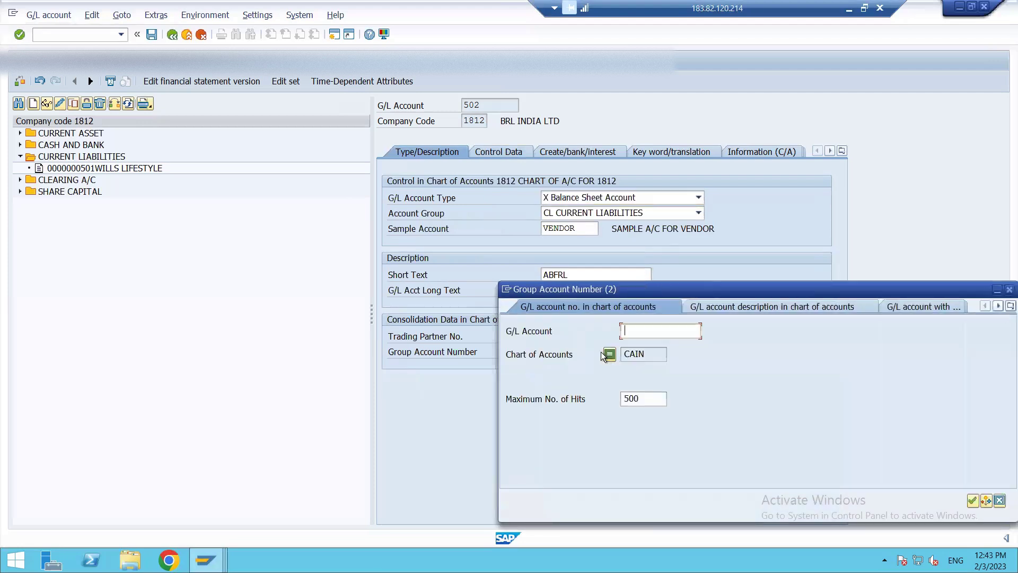
pyautogui.press('Return')
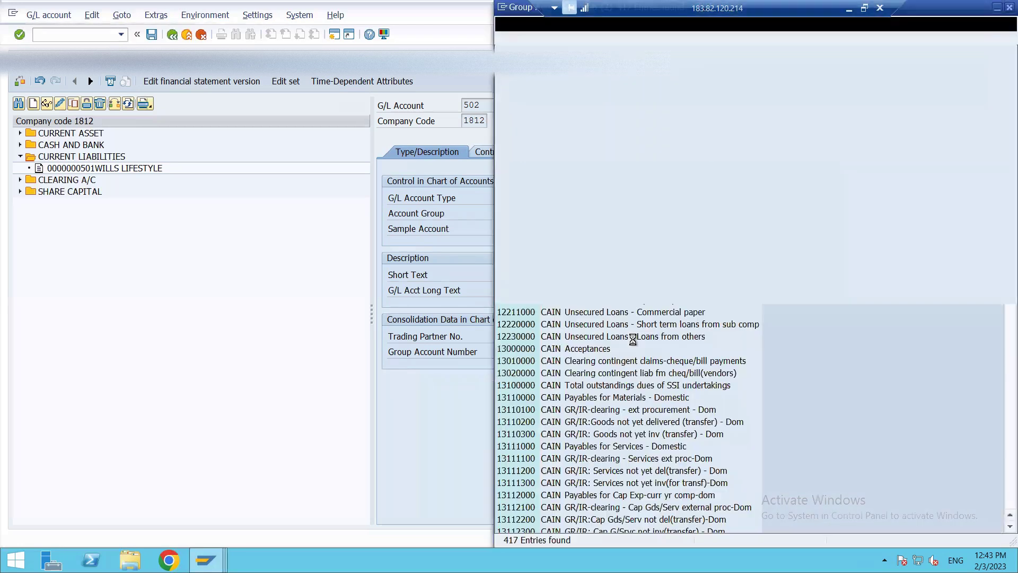
pyautogui.press('Return')
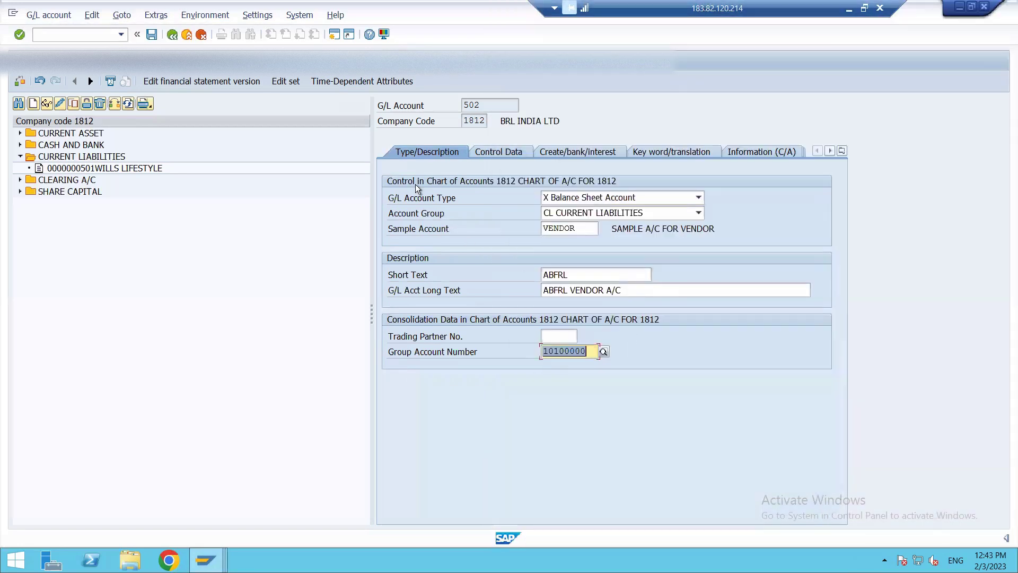
pyautogui.click(155, 39)
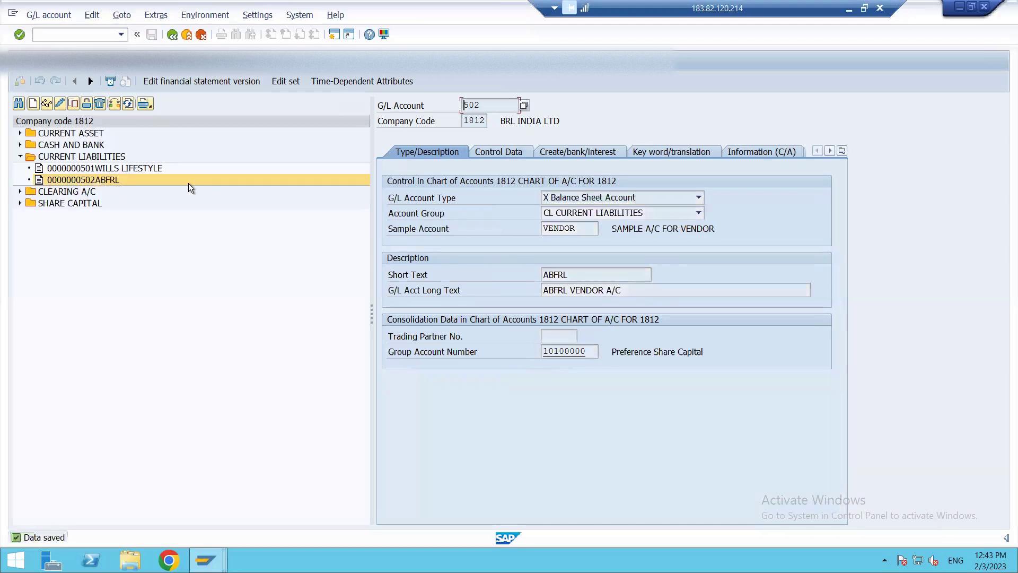